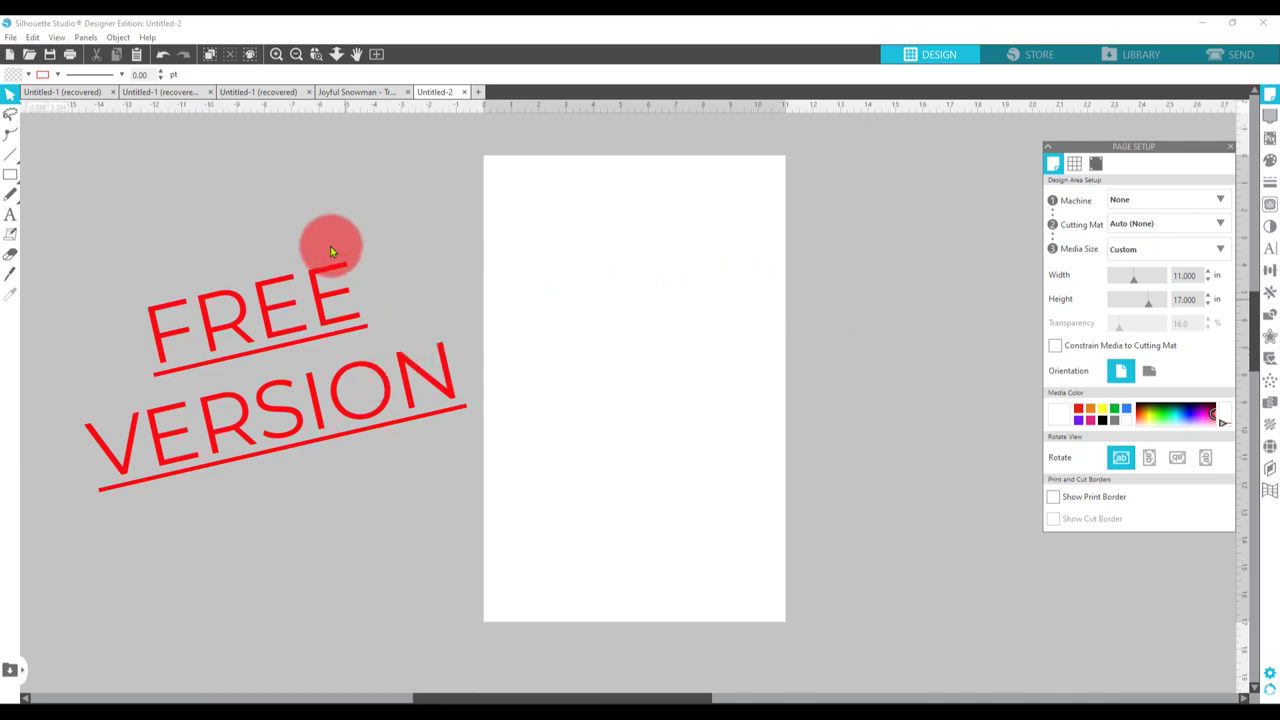
# Step: Change the edition view from Designer Edition to Standard Edition through the Help menu
pyautogui.click(148, 38)
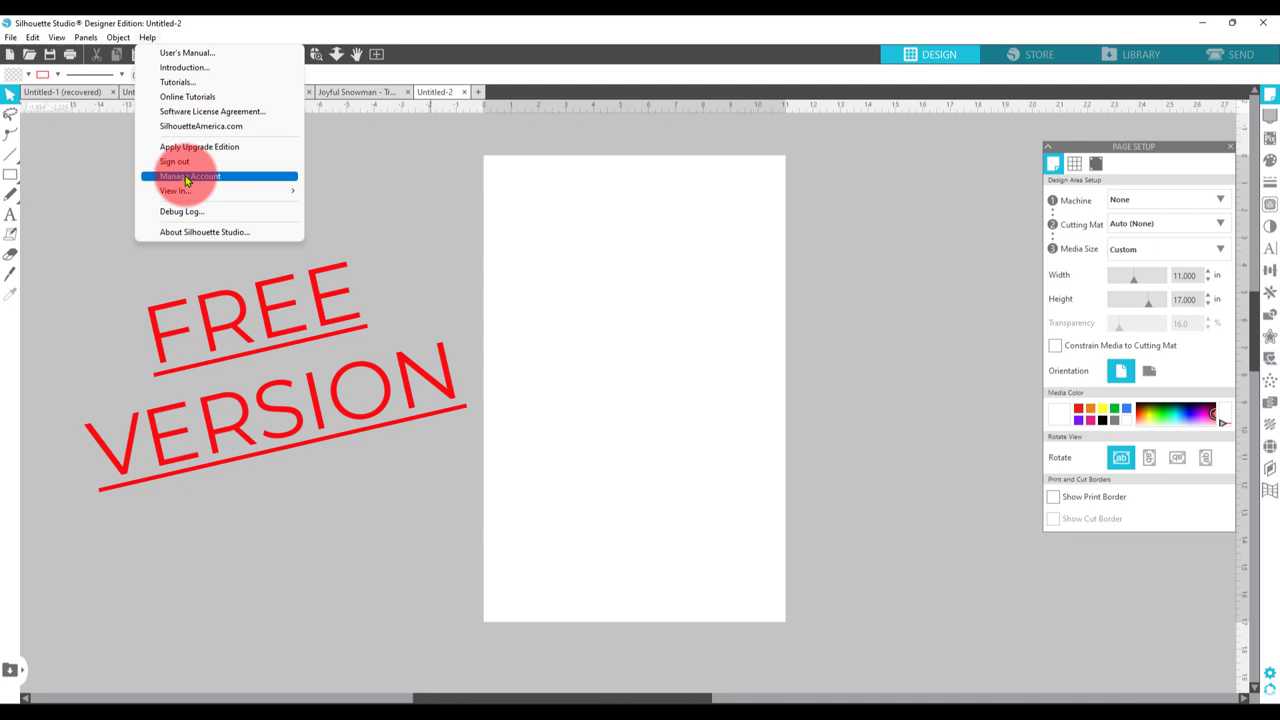
pyautogui.moveTo(180, 190)
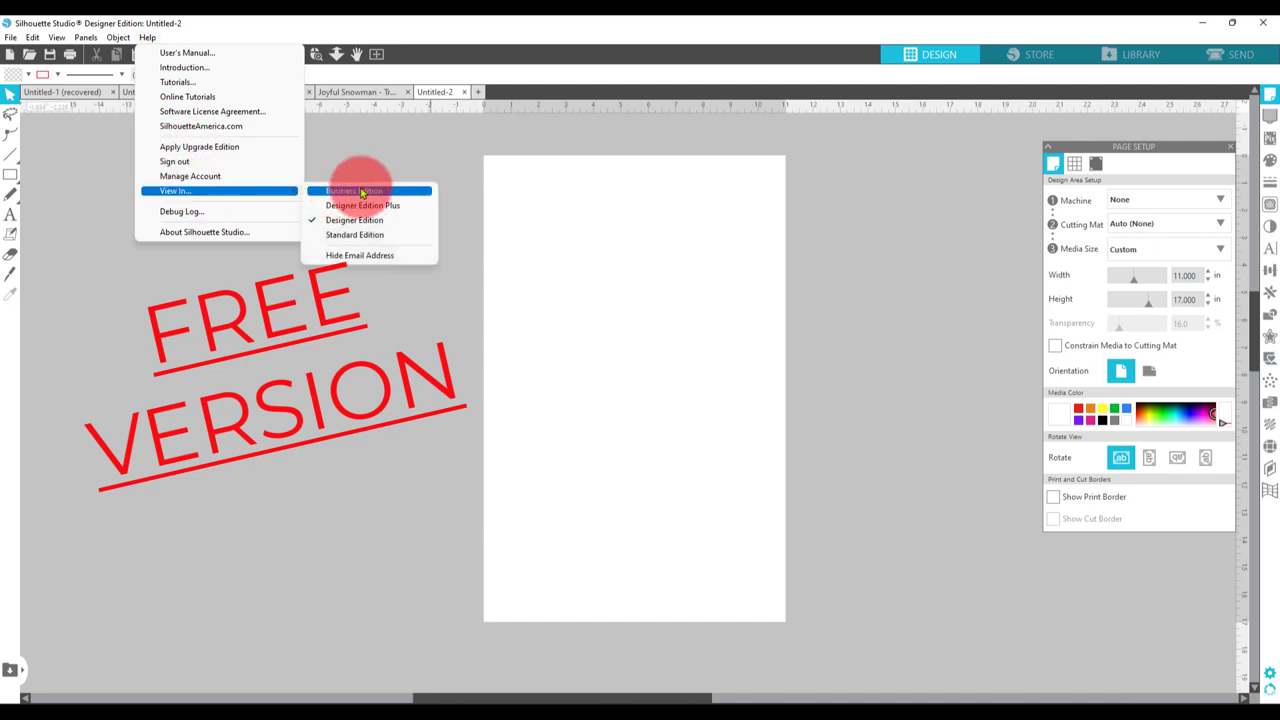
pyautogui.click(362, 234)
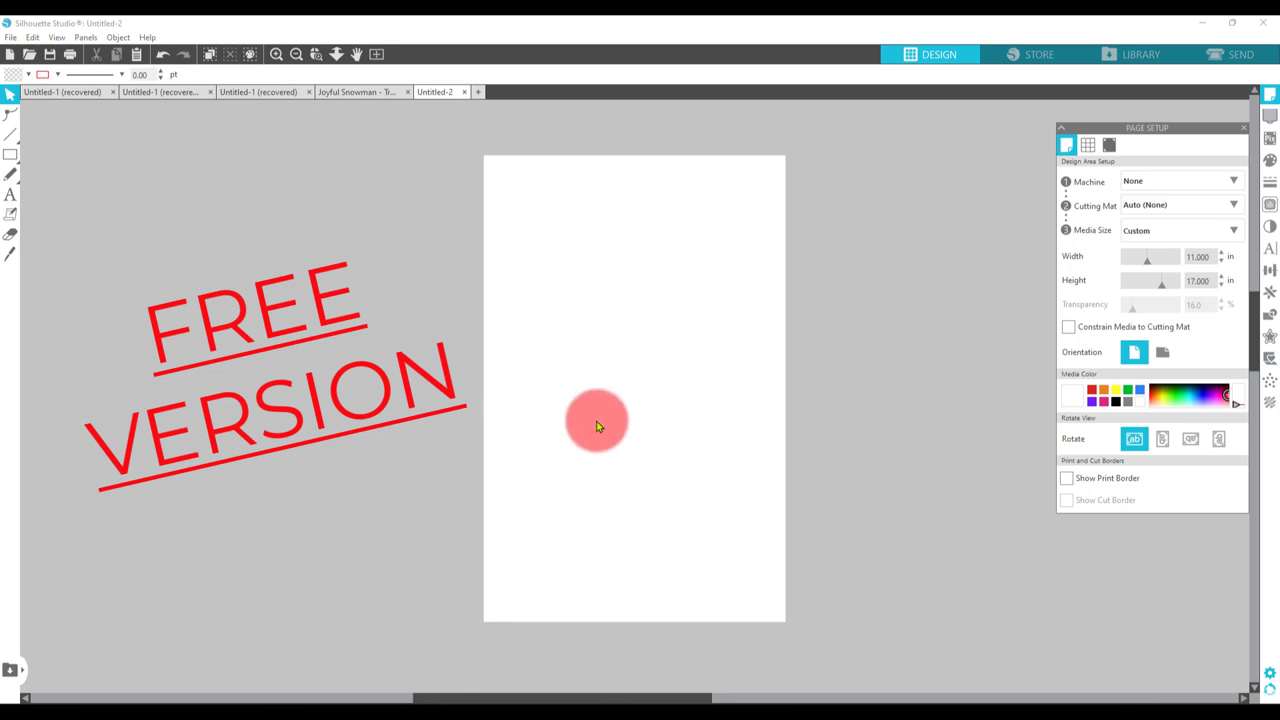
# Step: Merge IMG_6529 from Downloads into the design and drag the dog photo into position
pyautogui.click(10, 38)
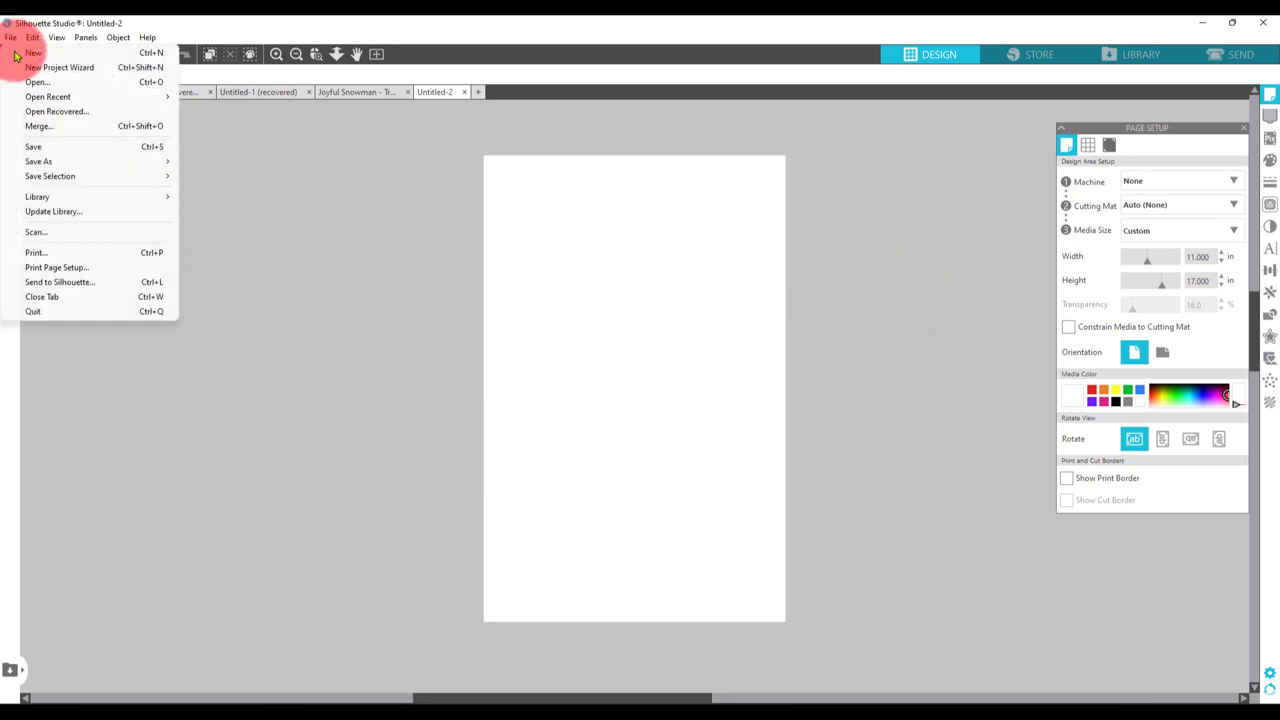
pyautogui.click(26, 126)
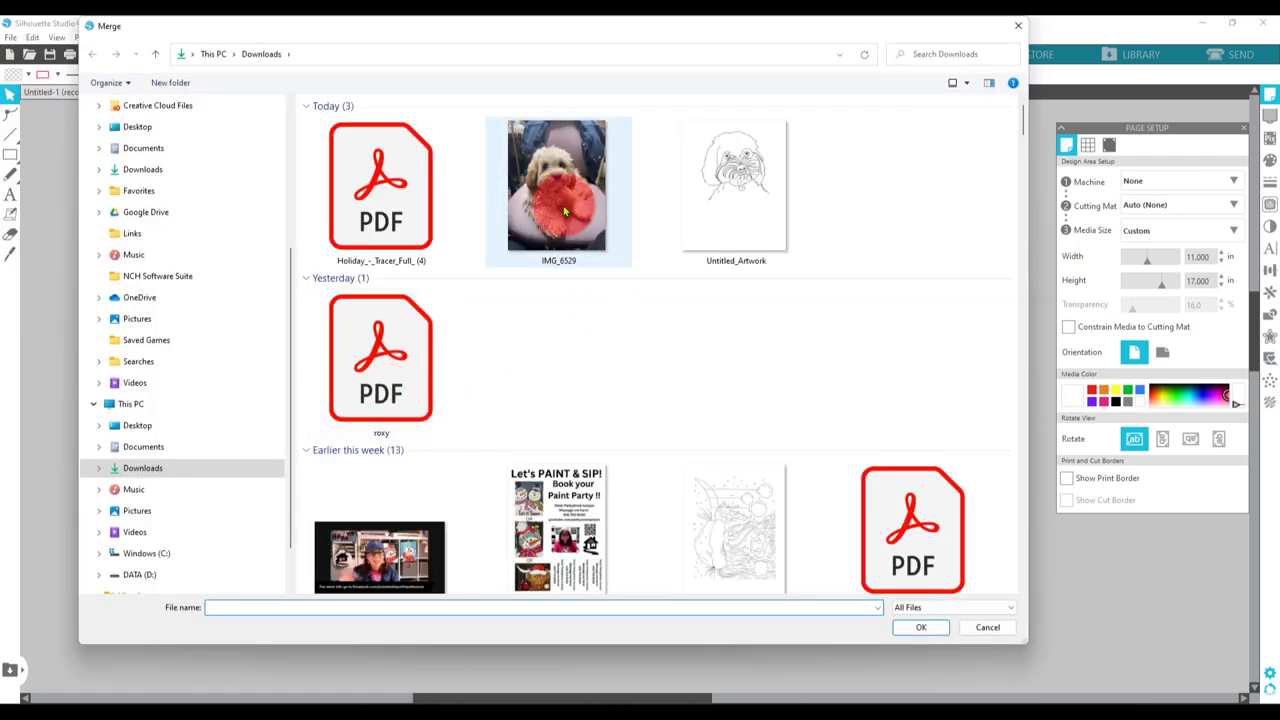
pyautogui.doubleClick(564, 211)
pyautogui.click(602, 300)
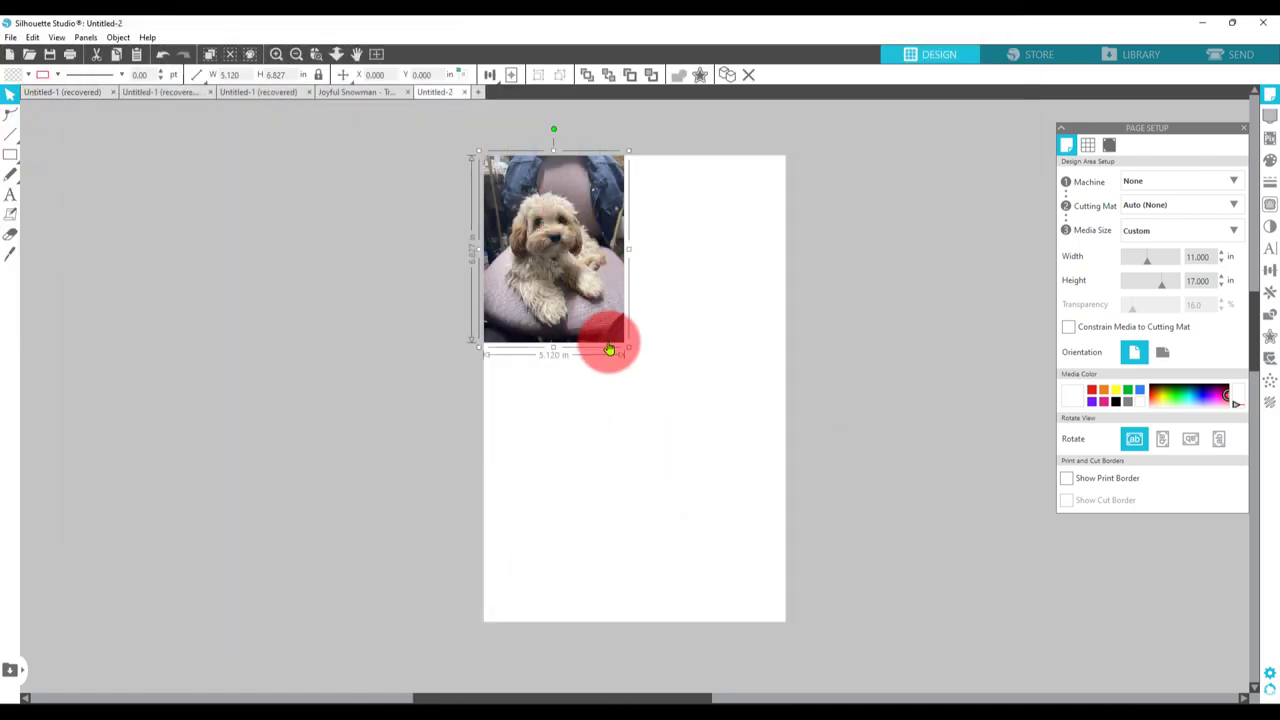
pyautogui.moveTo(628, 348); pyautogui.dragTo(977, 680)
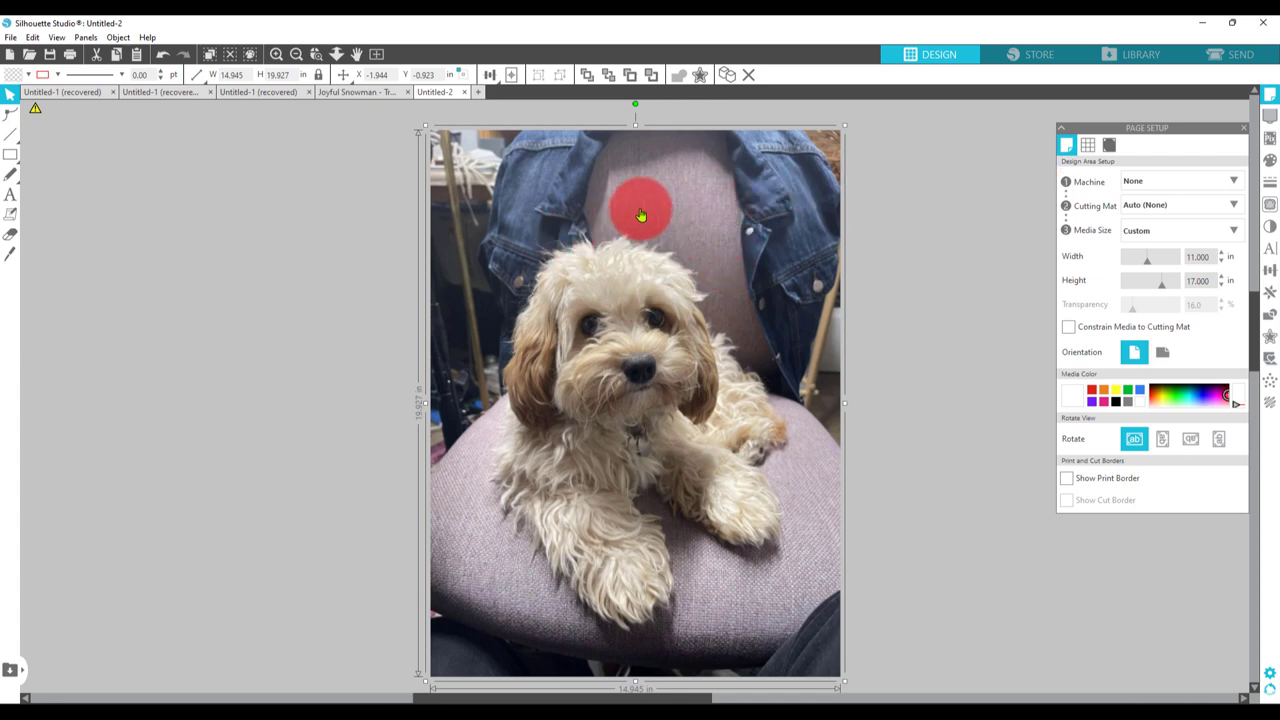
# Step: Move the dog photo left and draw a red-filled rectangle over the page
pyautogui.moveTo(523, 220); pyautogui.dragTo(235, 203)
pyautogui.click(12, 156)
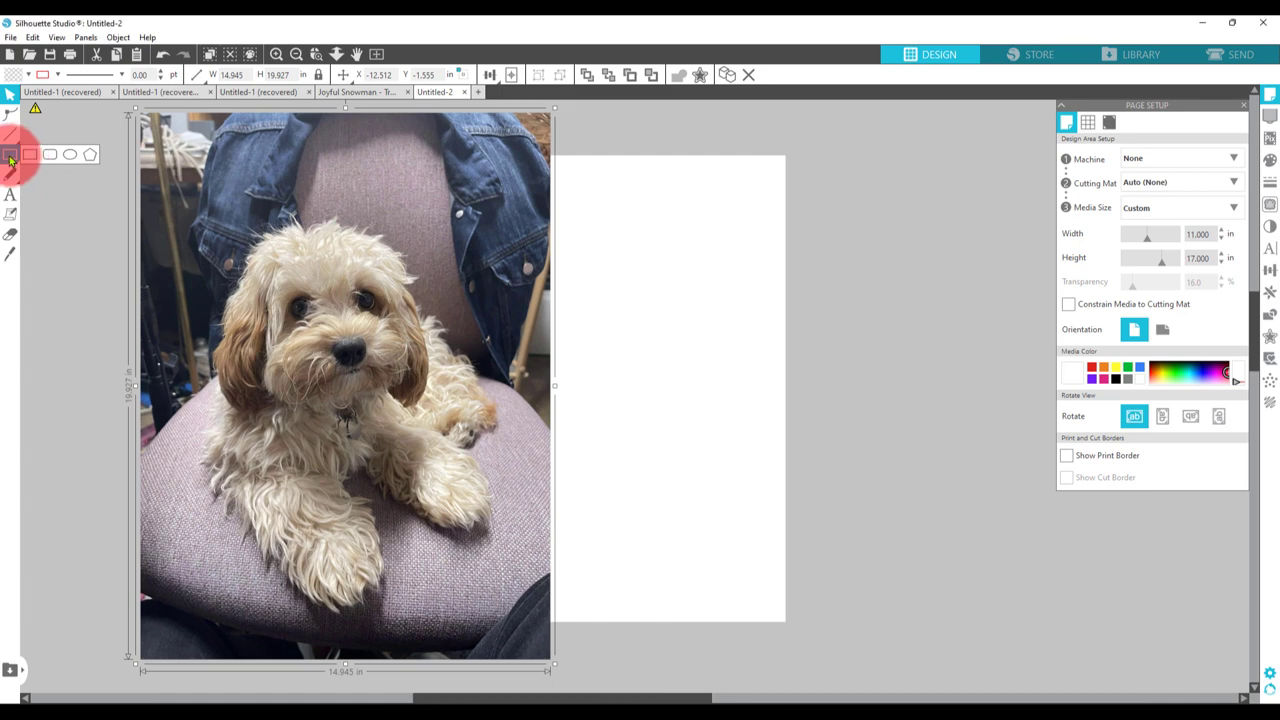
pyautogui.click(10, 158)
pyautogui.moveTo(608, 228); pyautogui.dragTo(903, 583)
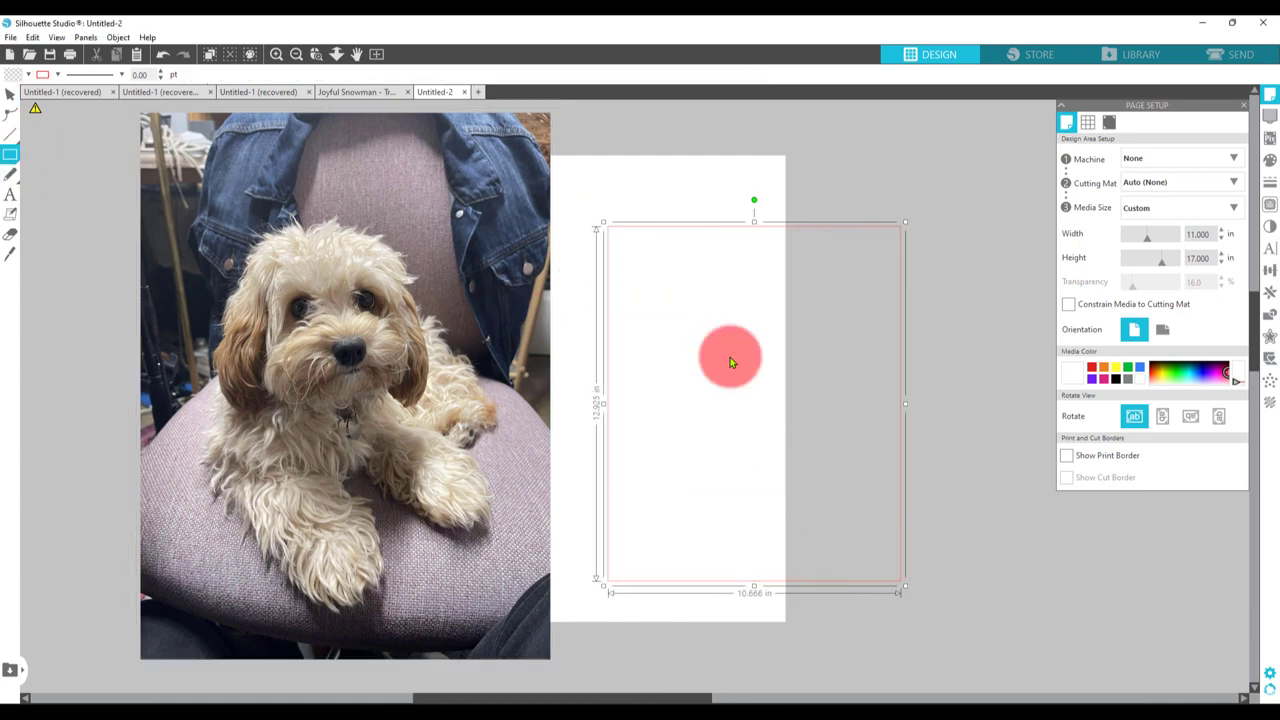
pyautogui.click(36, 74)
pyautogui.click(18, 108)
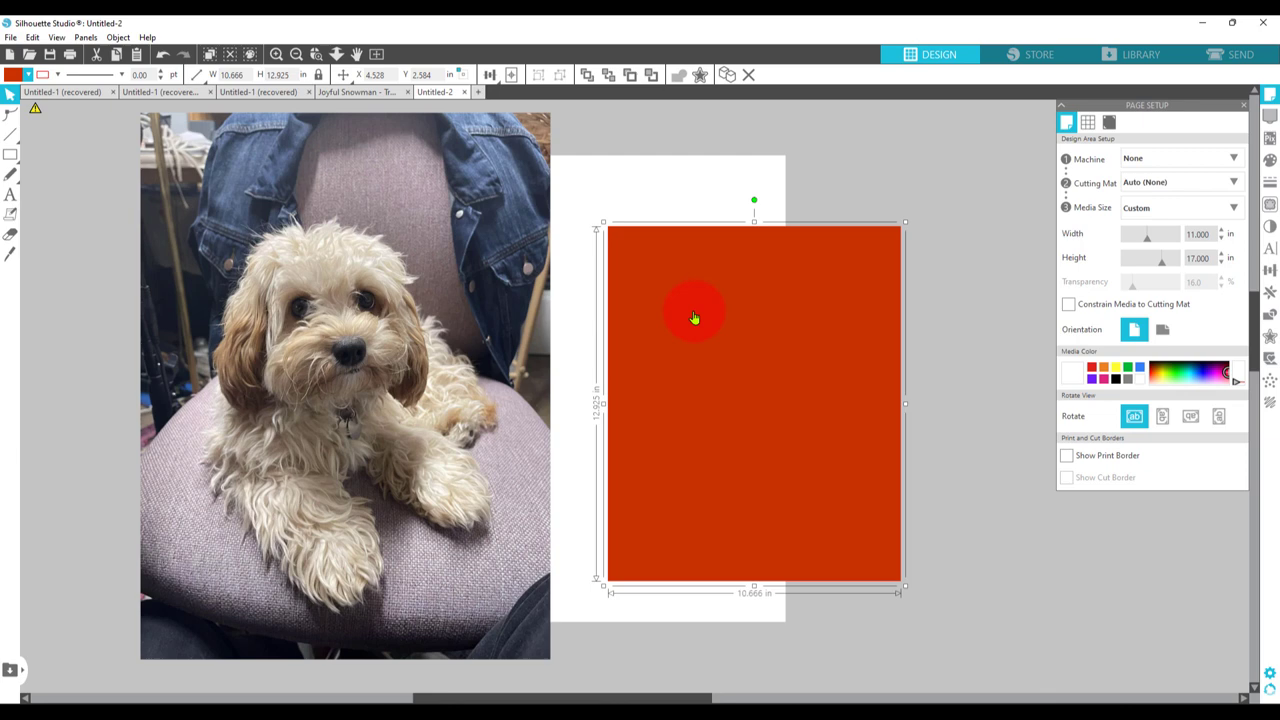
# Step: Resize the rectangle to 11 in tall and 8.5 in wide
pyautogui.click(196, 76)
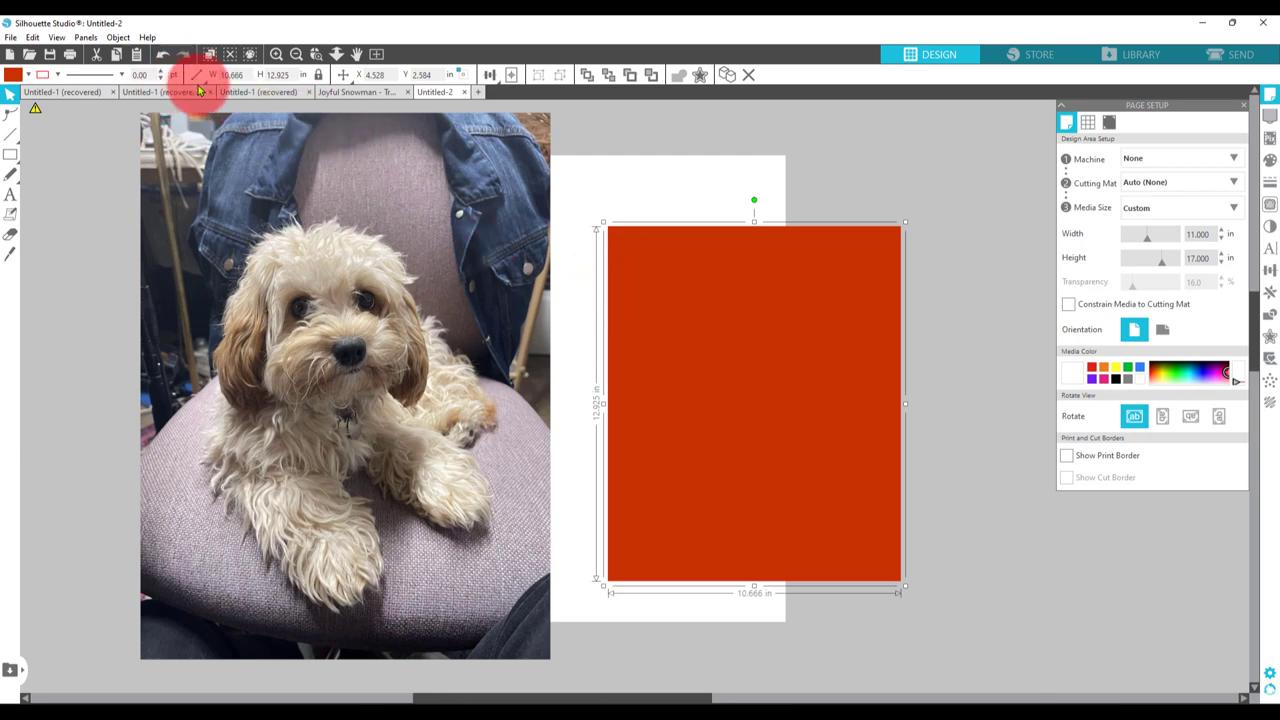
pyautogui.click(291, 75)
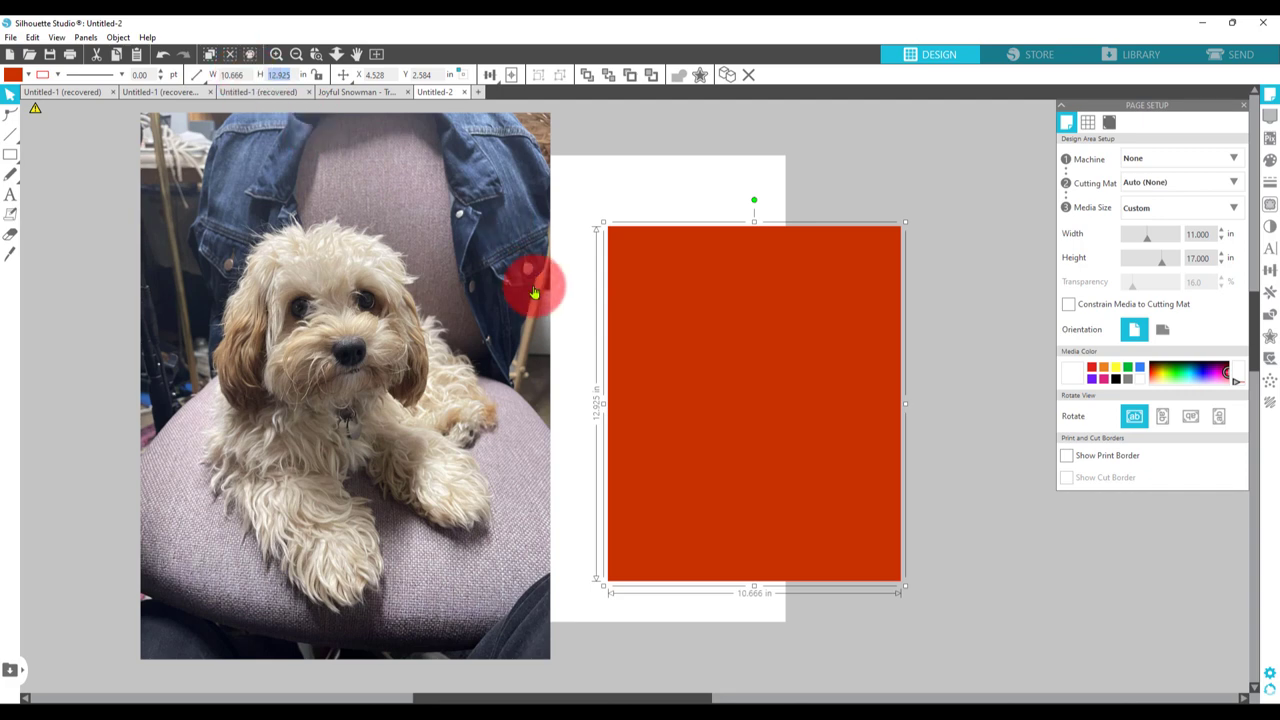
pyautogui.write('11')
pyautogui.press('Return')
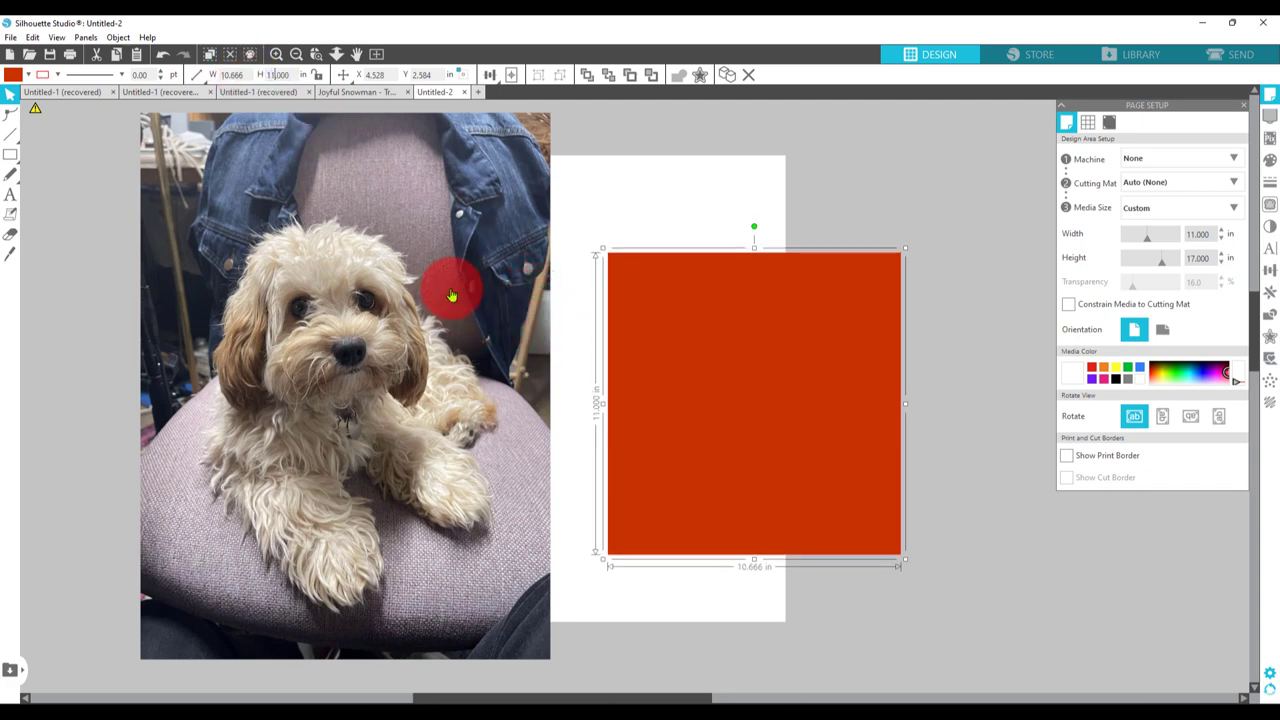
pyautogui.click(228, 75)
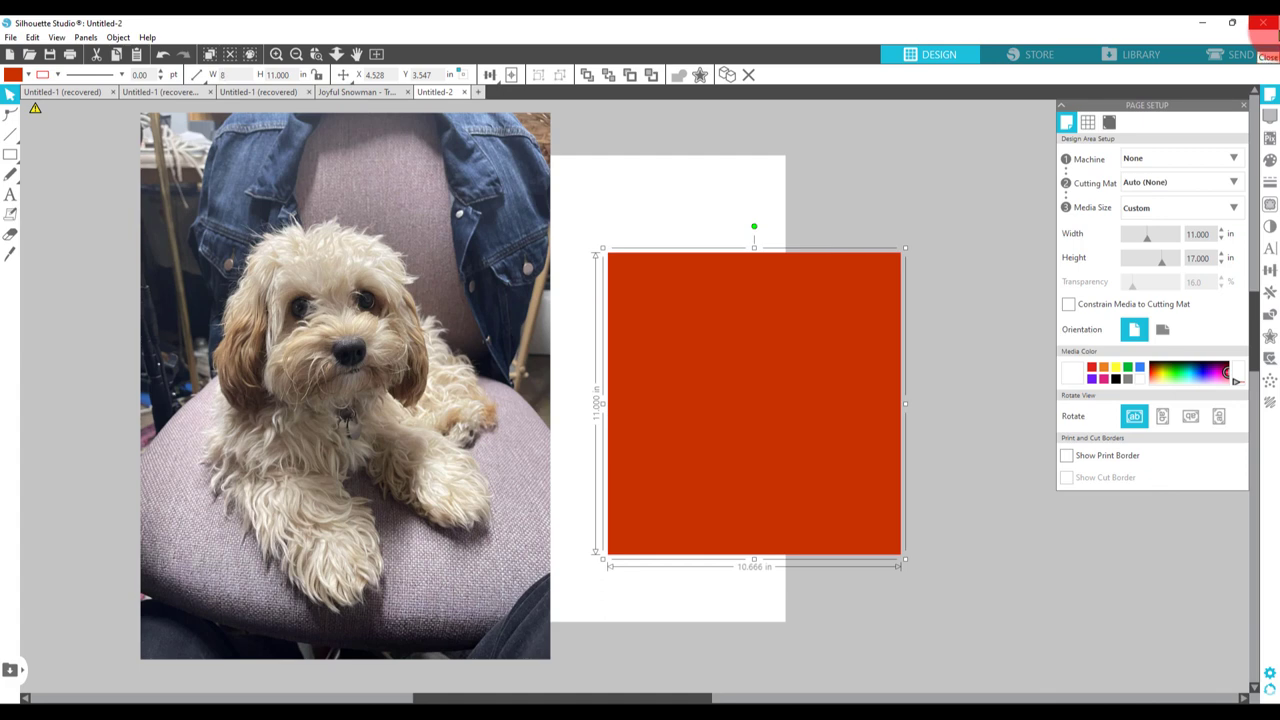
pyautogui.write('8.5')
pyautogui.press('Return')
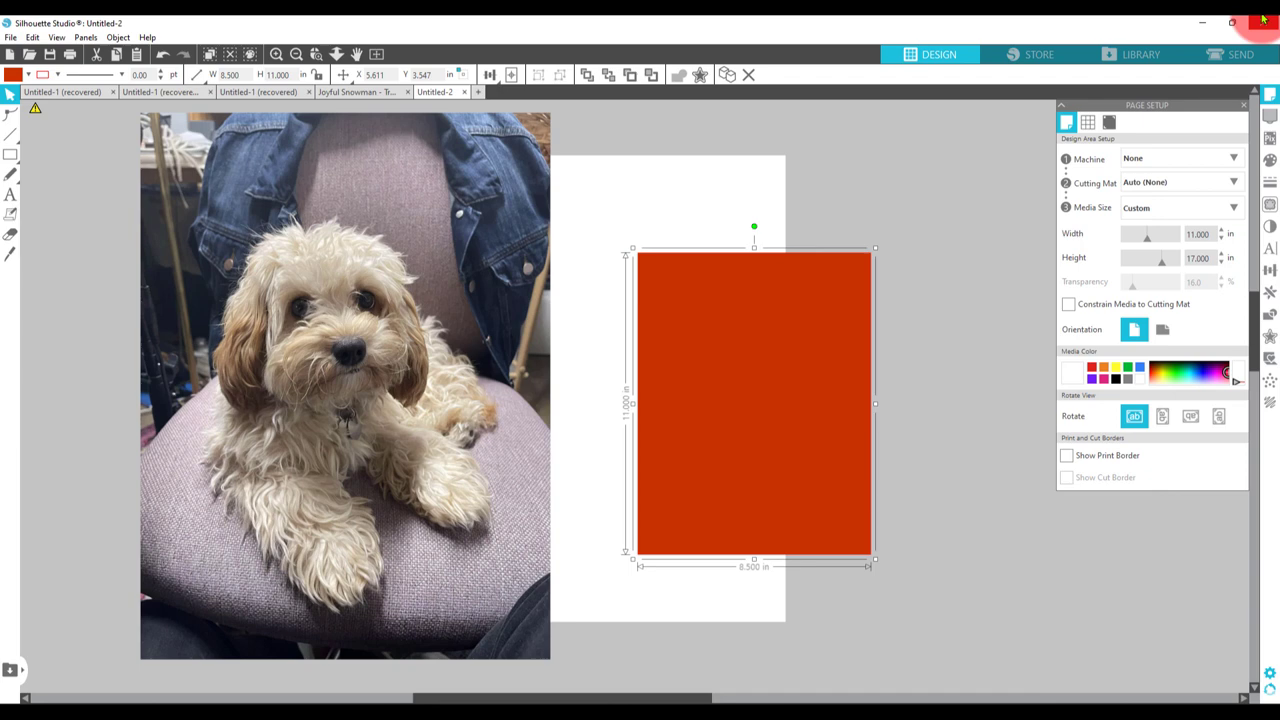
# Step: Shift the dog photo right and slide the red rectangle left over it
pyautogui.click(623, 266)
pyautogui.moveTo(389, 277); pyautogui.dragTo(460, 348)
pyautogui.moveTo(655, 420); pyautogui.dragTo(366, 372)
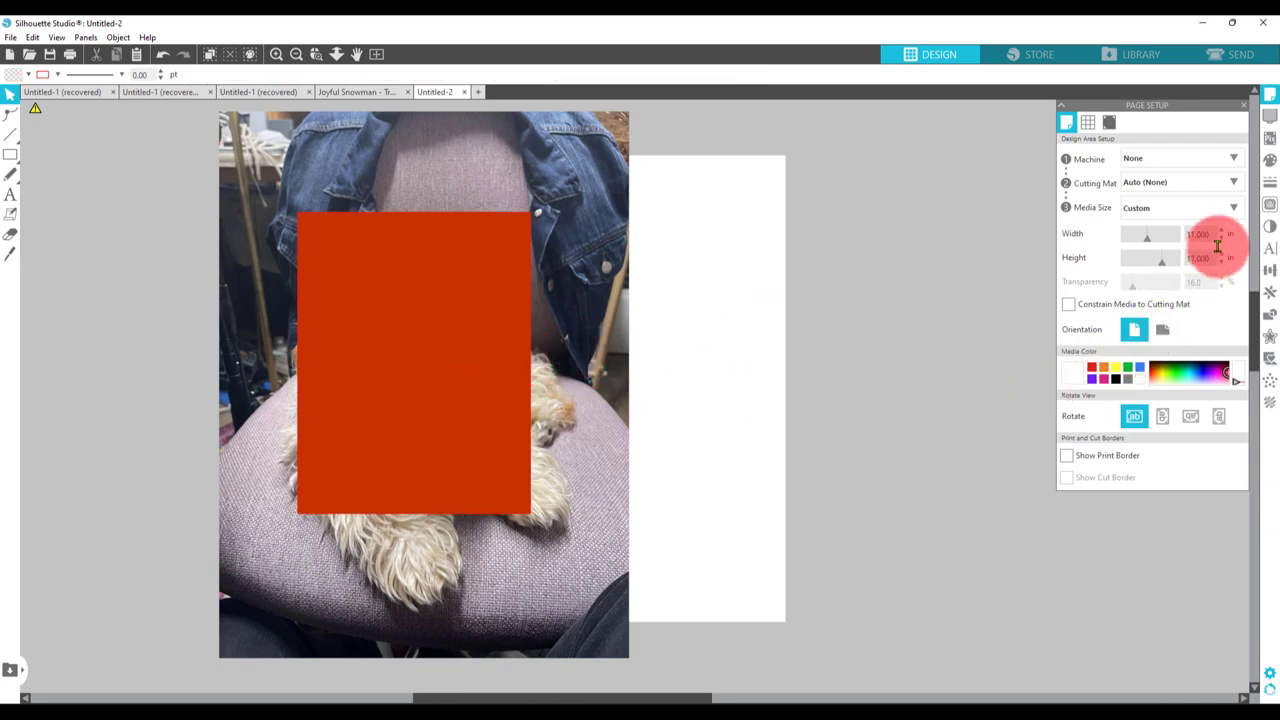
# Step: Give the red rectangle 70% fill transparency and nudge it down and right
pyautogui.click(1272, 165)
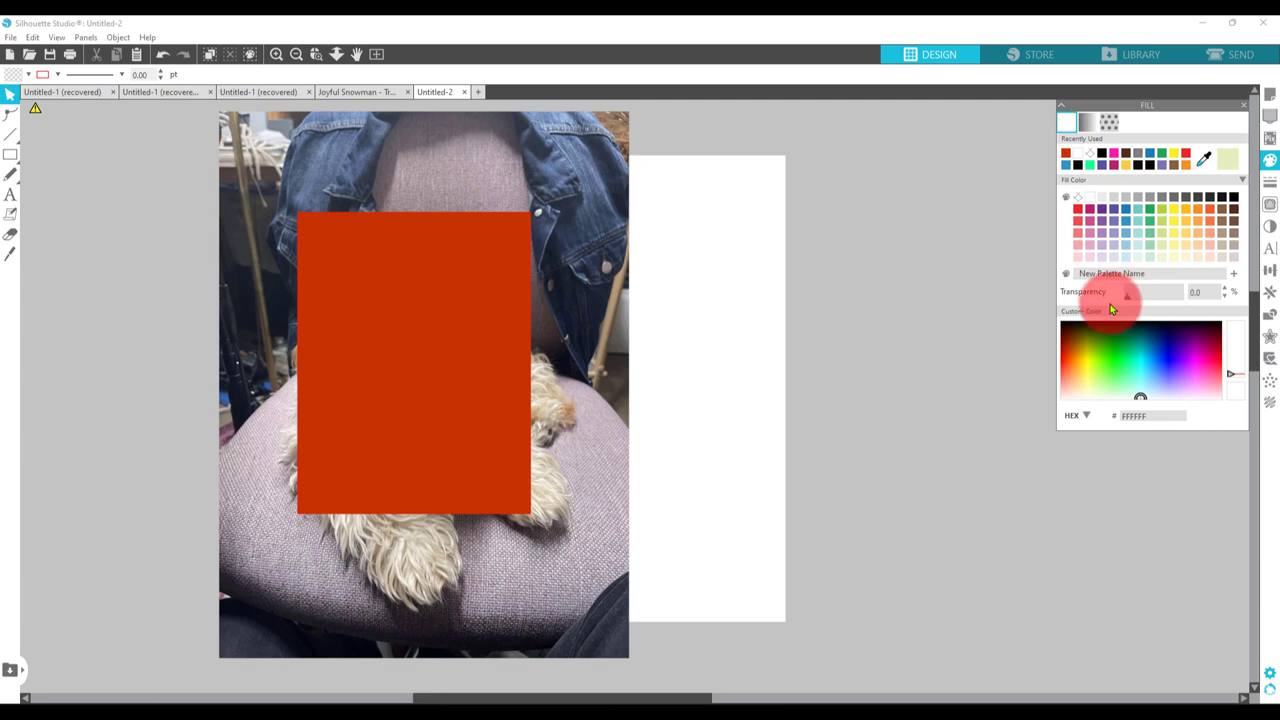
pyautogui.click(459, 335)
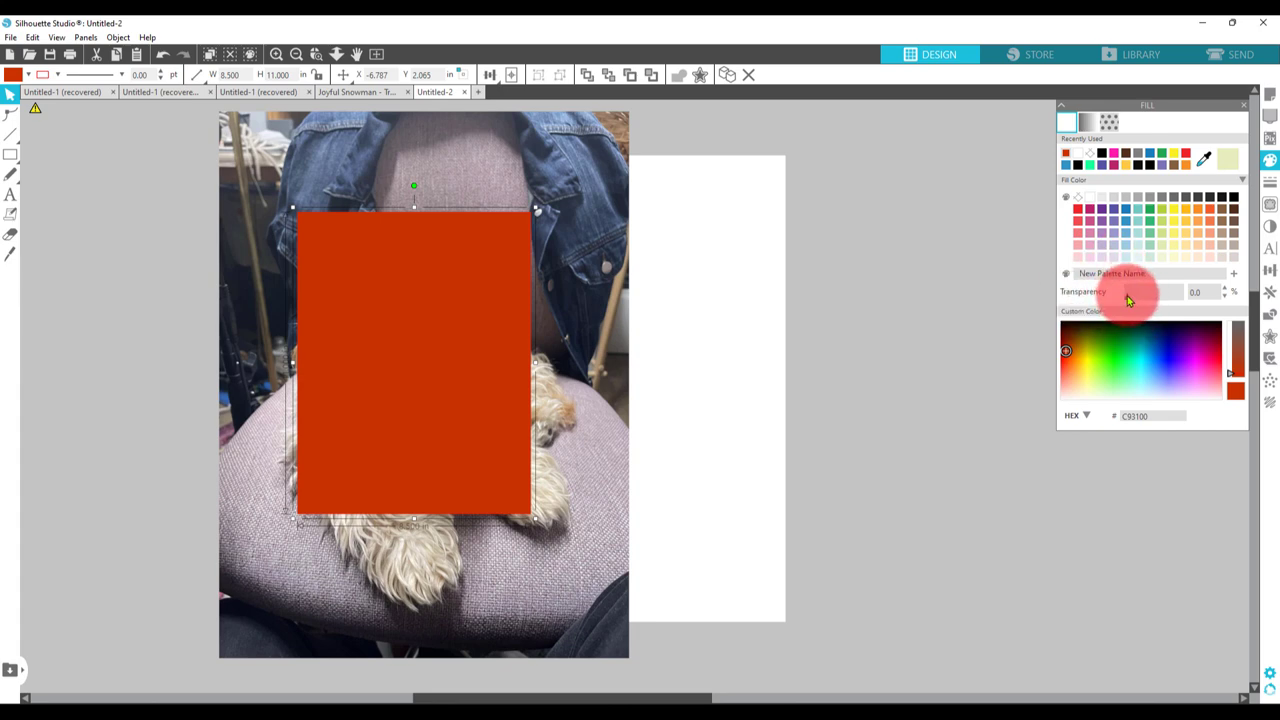
pyautogui.moveTo(1135, 302); pyautogui.dragTo(1160, 295)
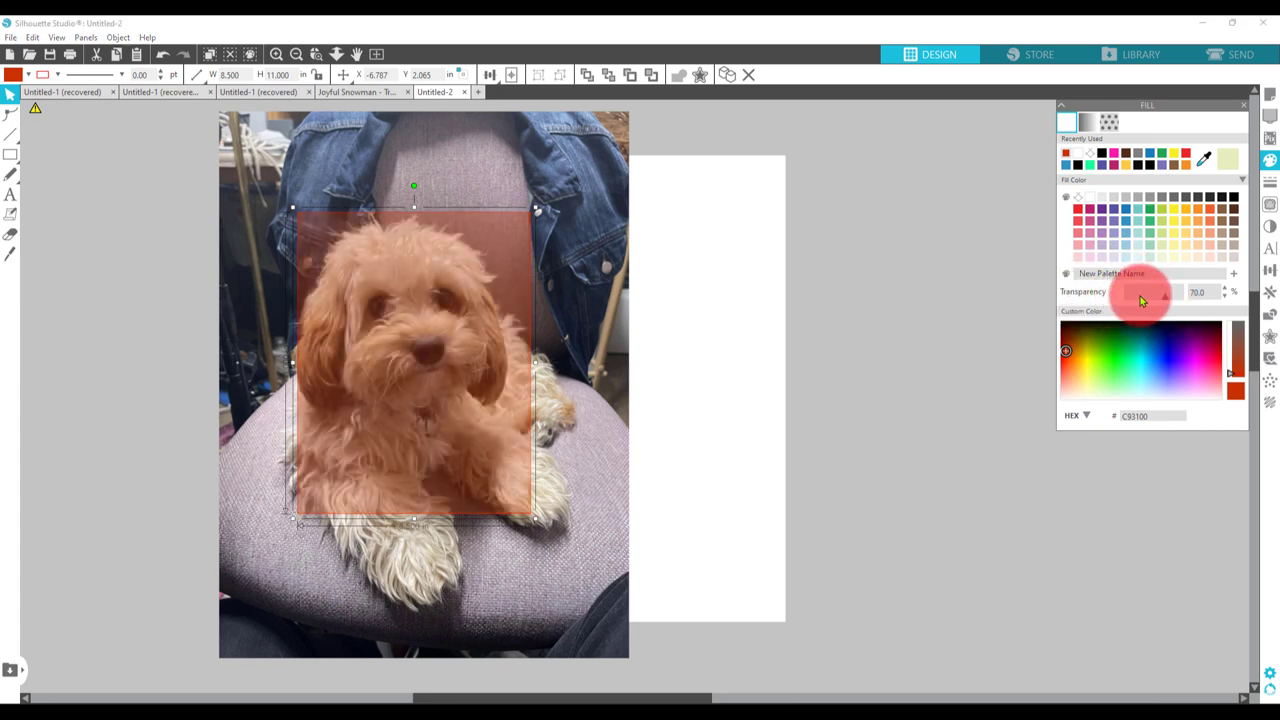
pyautogui.click(428, 384)
pyautogui.moveTo(428, 384); pyautogui.dragTo(436, 393)
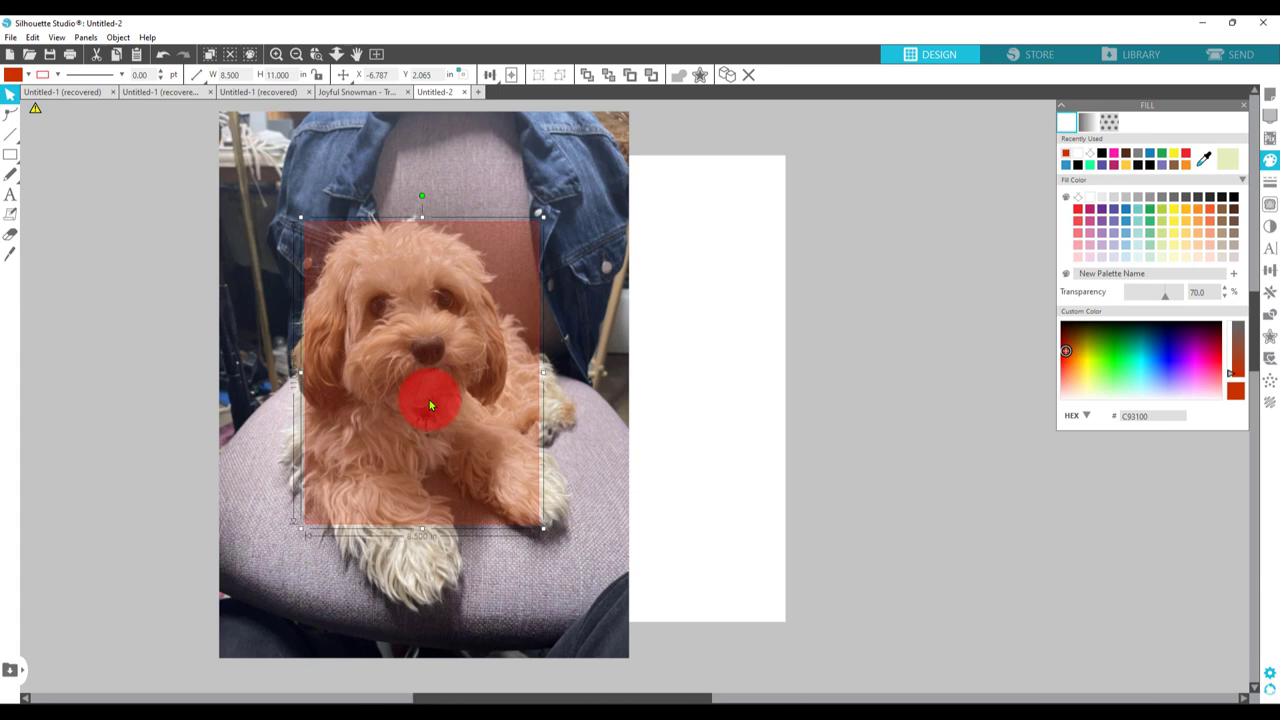
# Step: Scale the dog photo down to 12.694 in wide and move the red rectangle over the dog
pyautogui.click(606, 185)
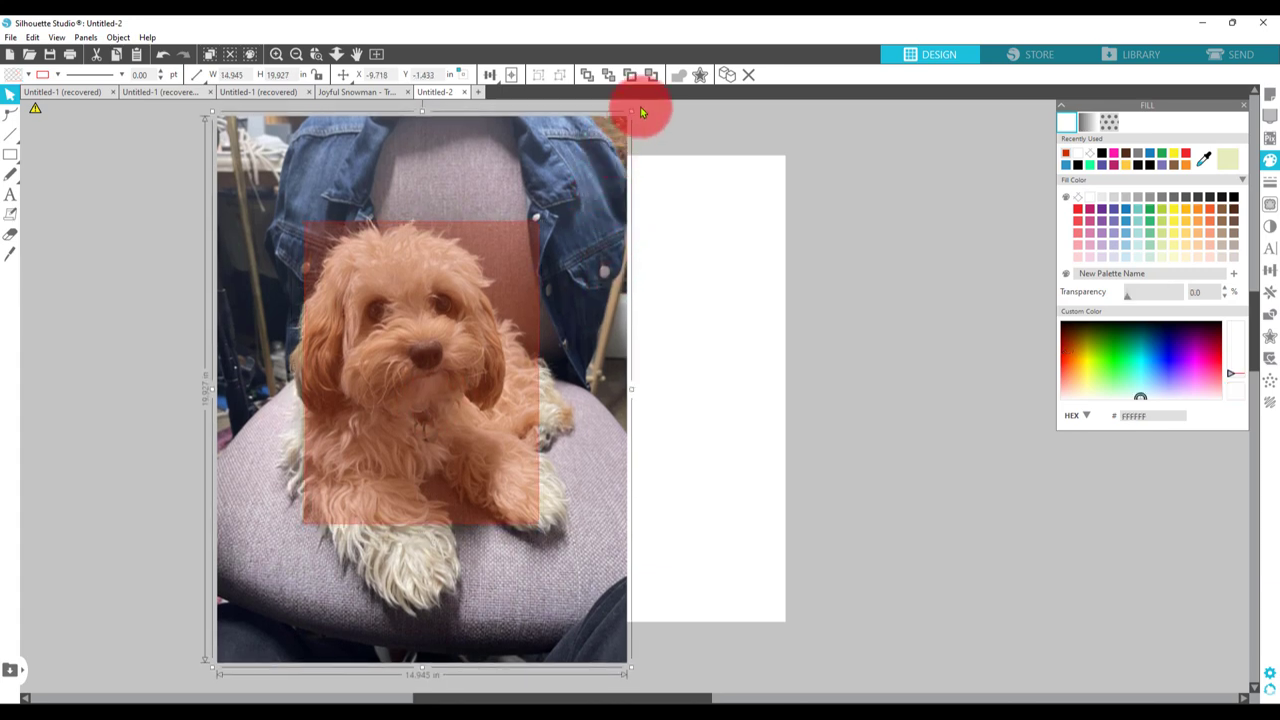
pyautogui.moveTo(630, 110); pyautogui.dragTo(569, 193)
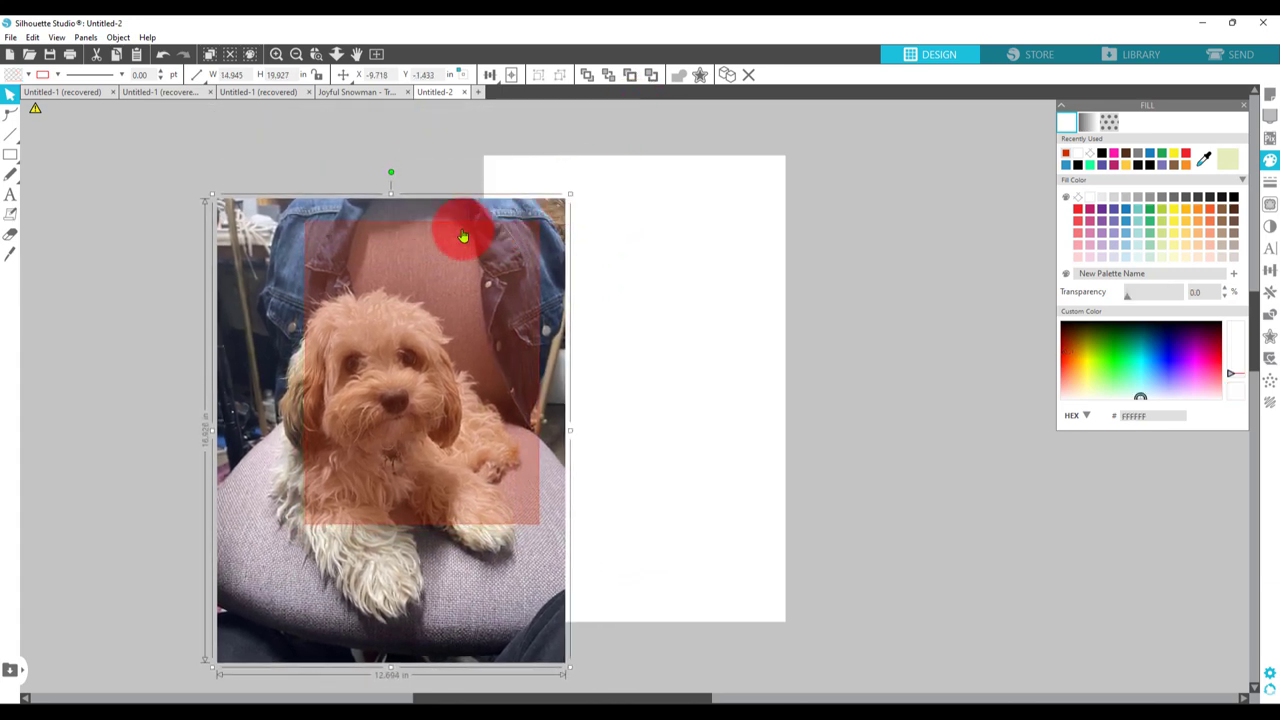
pyautogui.moveTo(266, 497); pyautogui.dragTo(337, 509)
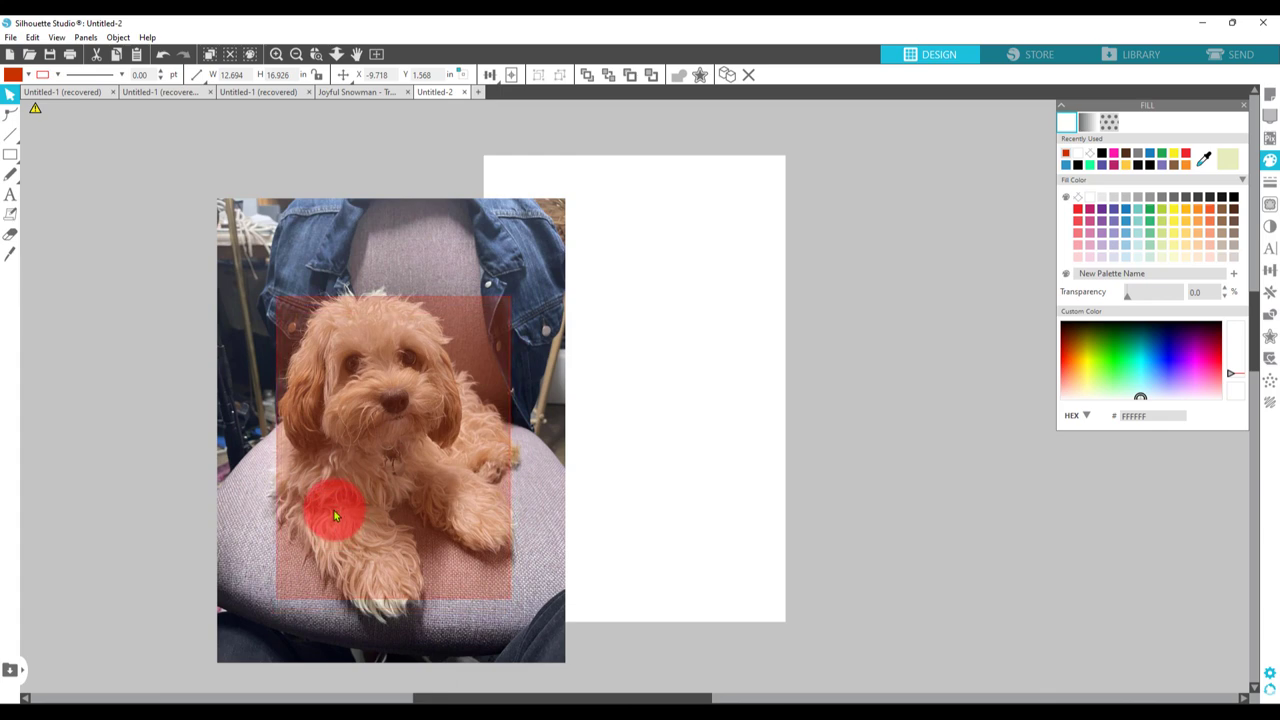
pyautogui.click(545, 335)
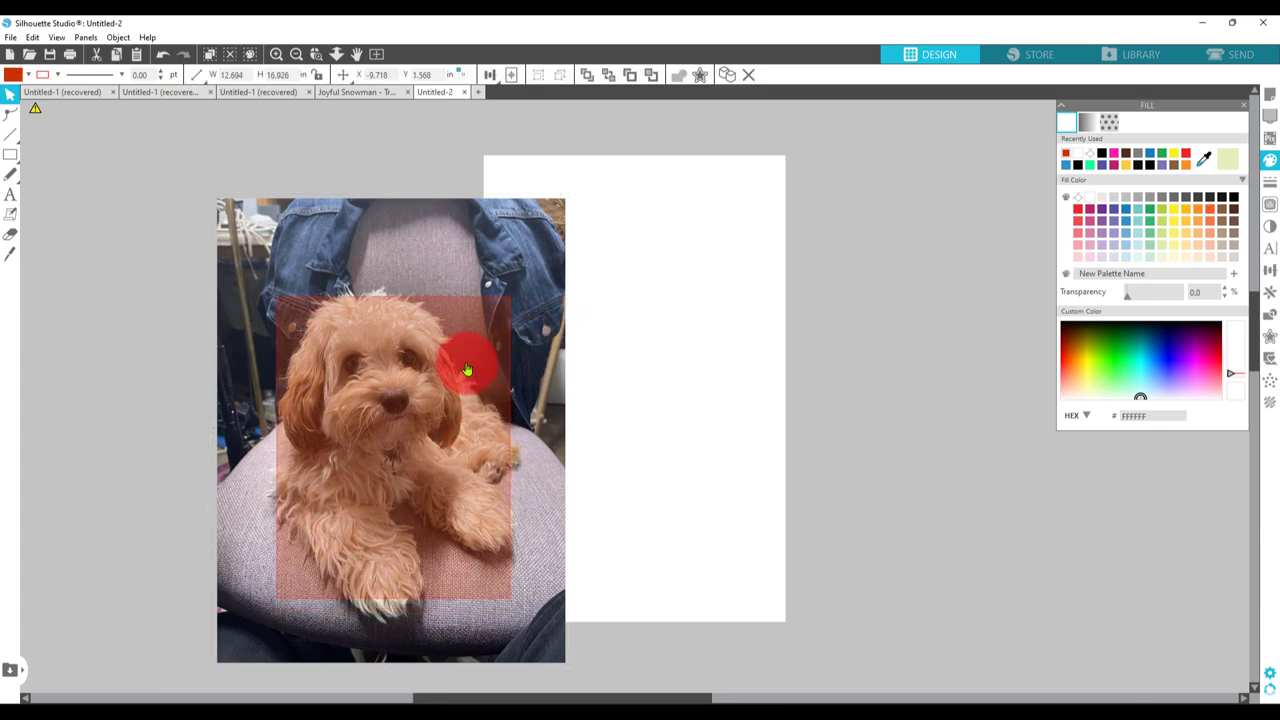
# Step: Shrink the photo further and move photo and rectangle together onto the white page
pyautogui.click(562, 215)
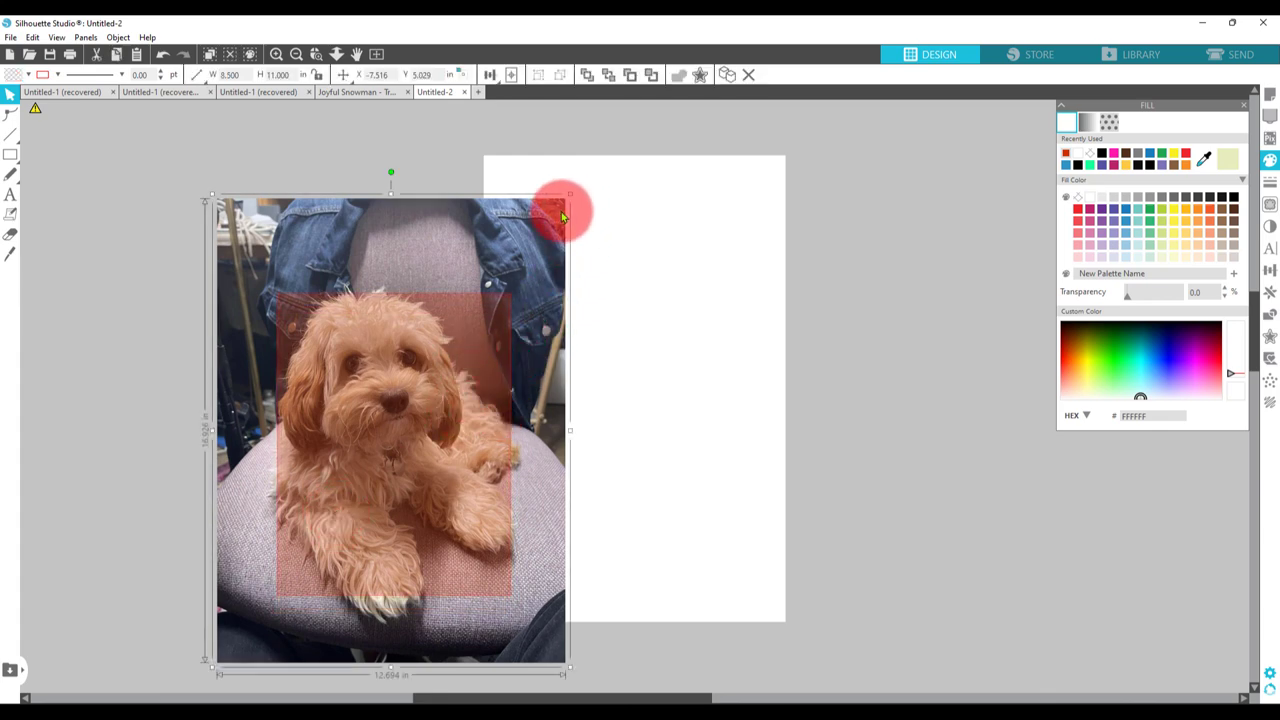
pyautogui.moveTo(568, 194); pyautogui.dragTo(548, 222)
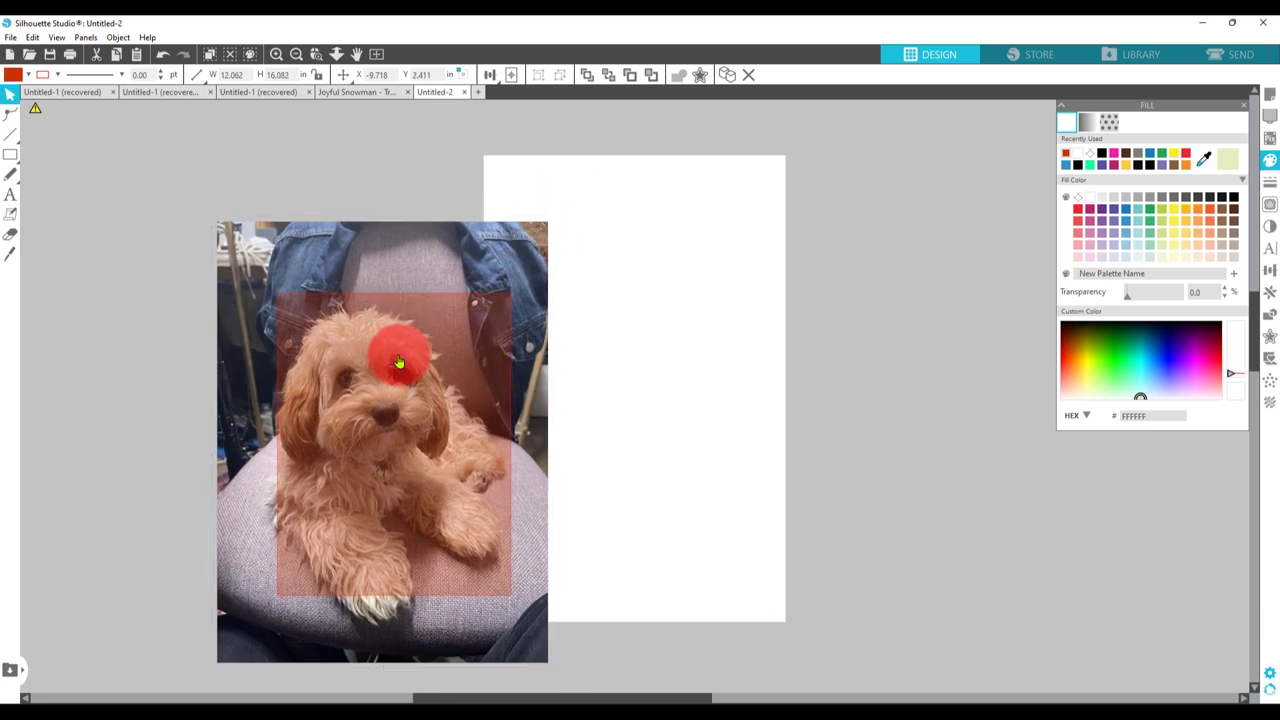
pyautogui.moveTo(400, 274); pyautogui.dragTo(392, 374)
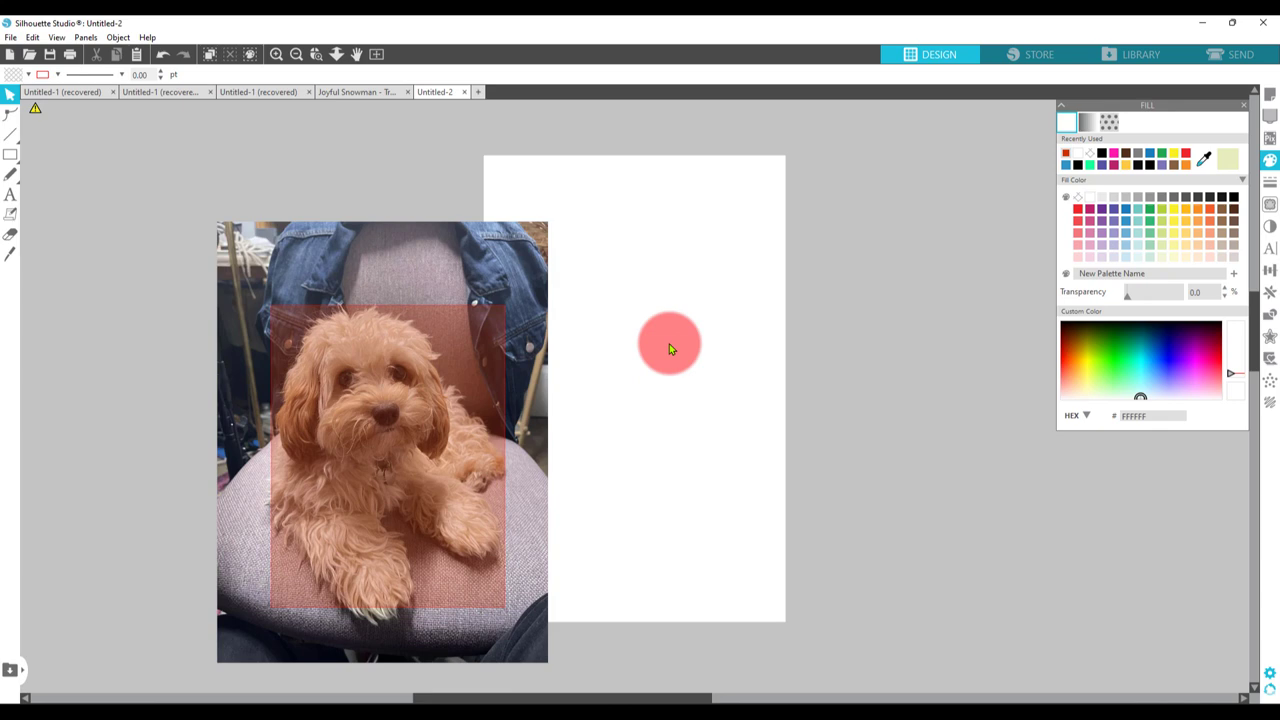
pyautogui.click(506, 446)
pyautogui.click(394, 331)
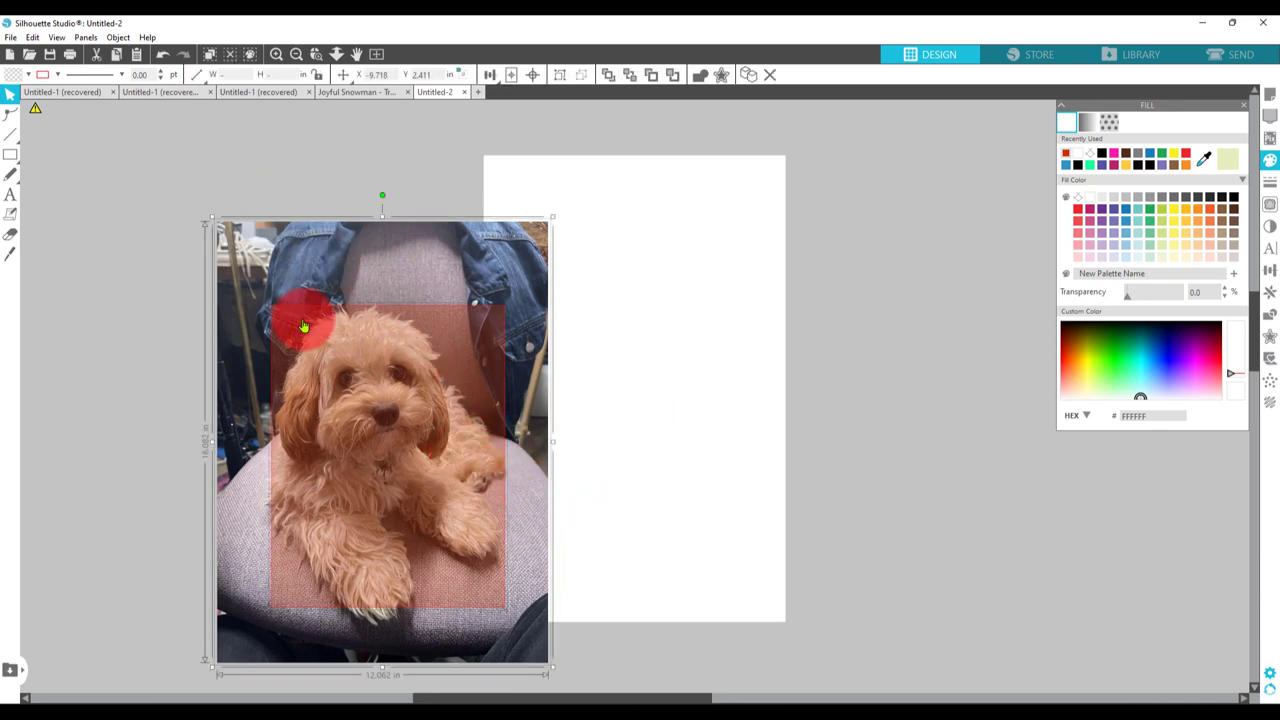
pyautogui.moveTo(300, 340); pyautogui.dragTo(534, 306)
pyautogui.click(863, 363)
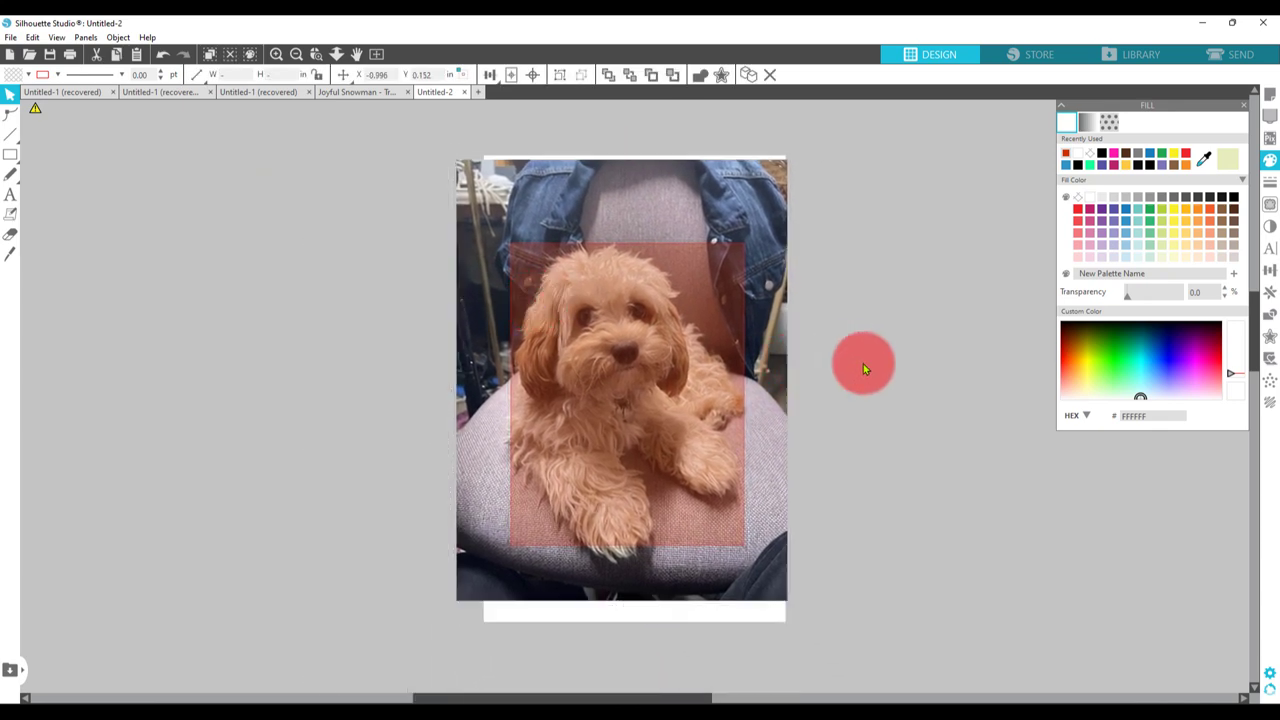
pyautogui.click(580, 375)
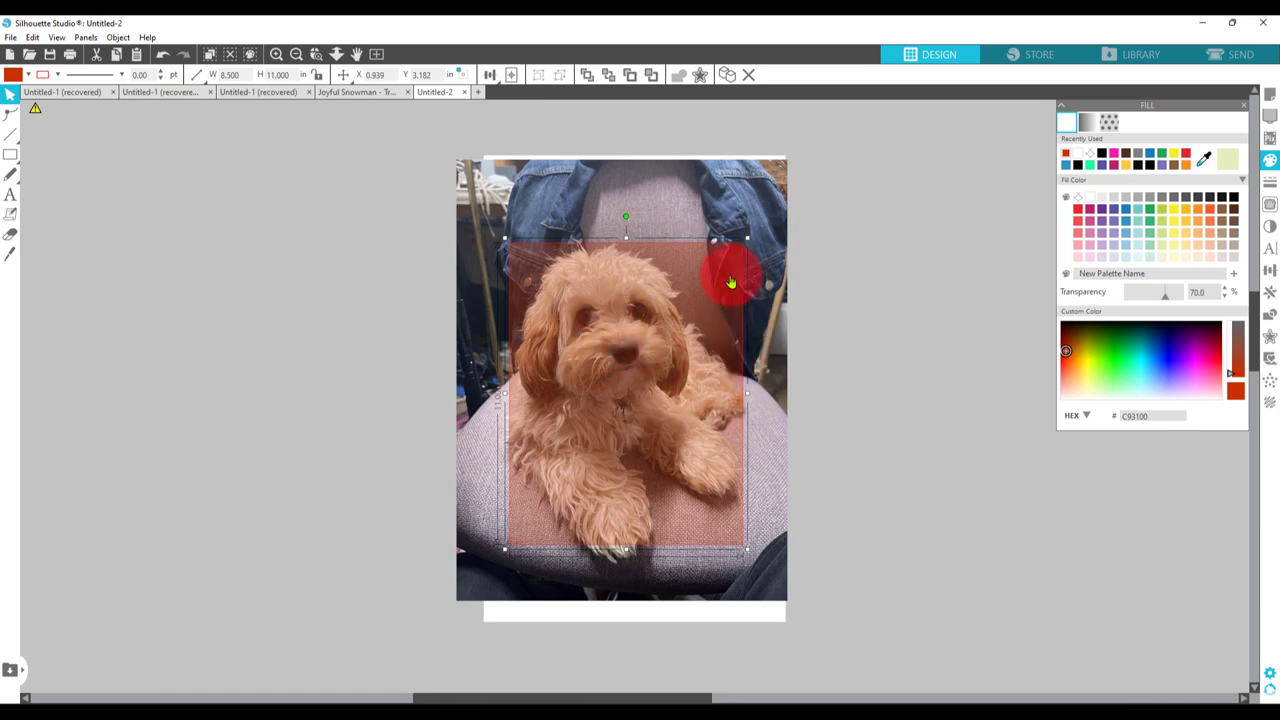
# Step: Knife-cut the photo straight across at the rectangle's top edge and pull the top strip away
pyautogui.click(9, 256)
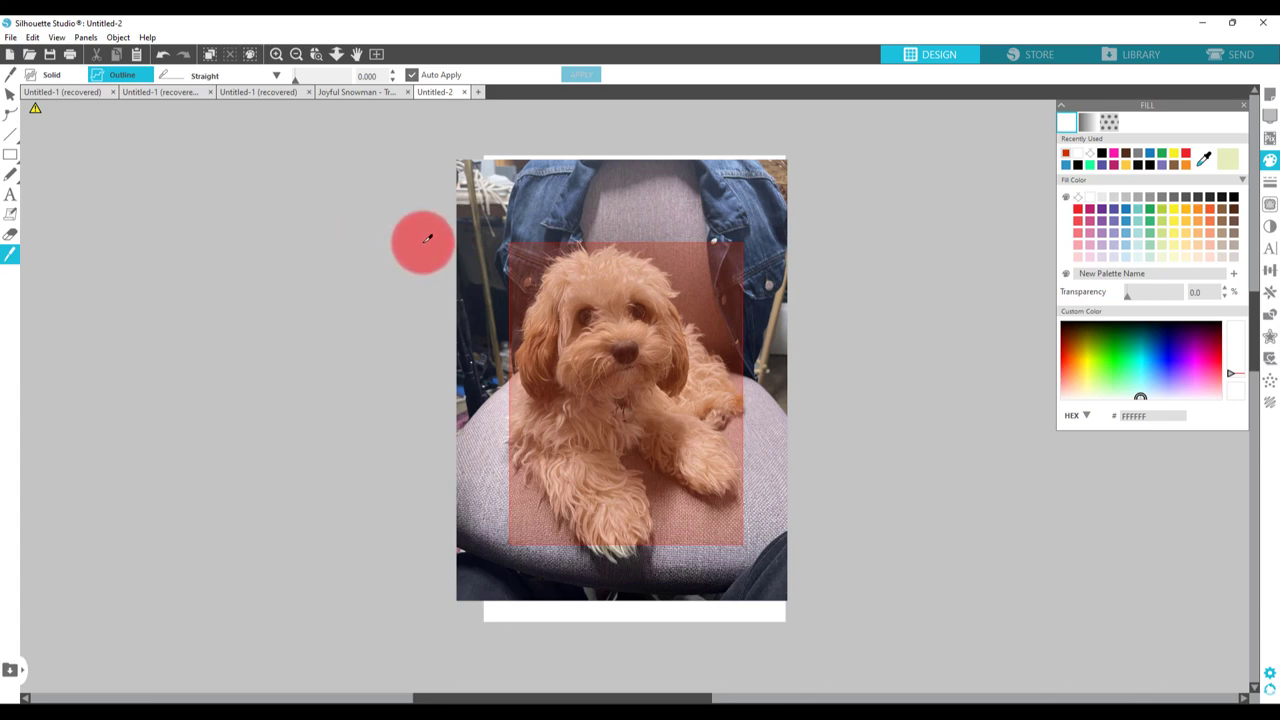
pyautogui.click(425, 252)
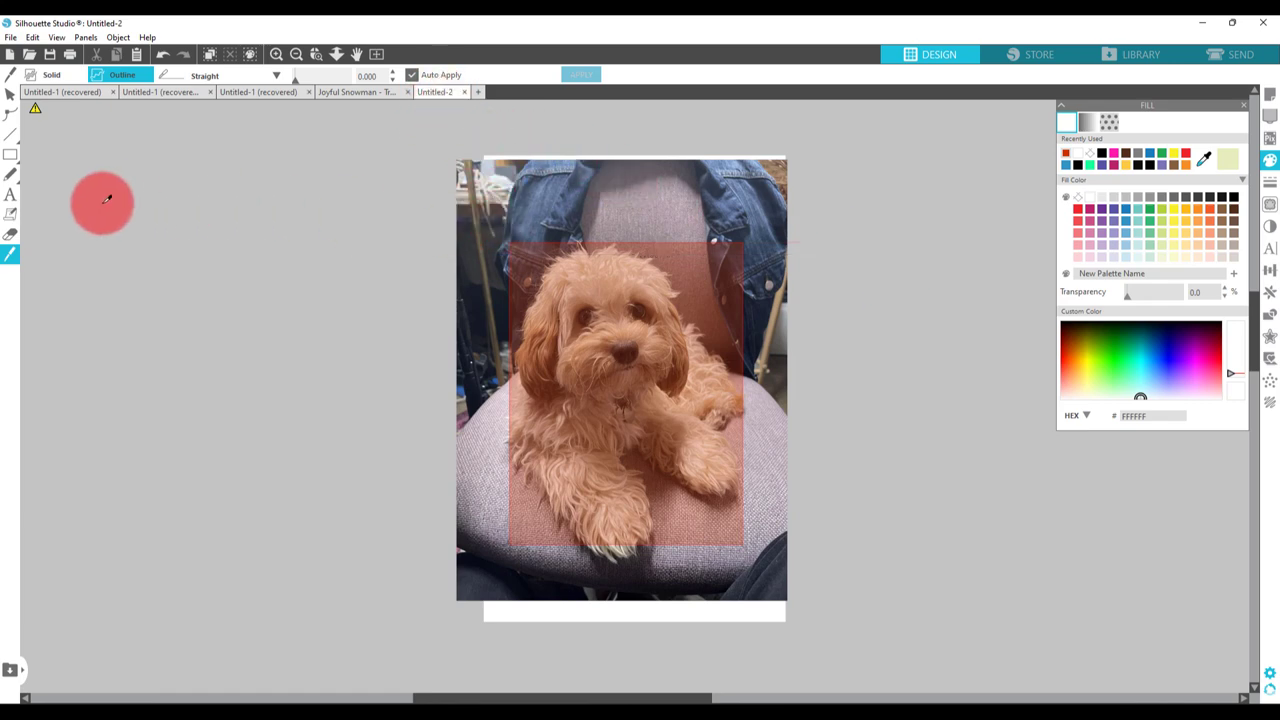
pyautogui.click(8, 96)
pyautogui.moveTo(623, 232); pyautogui.dragTo(608, 187)
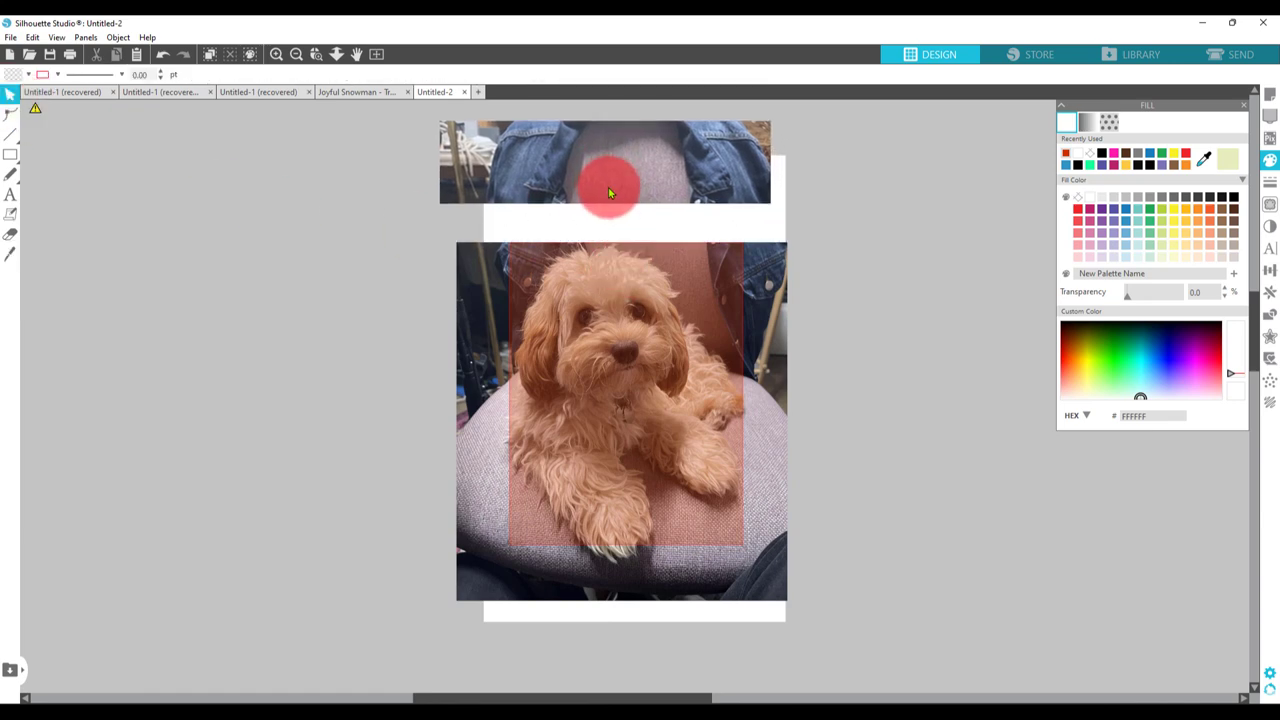
pyautogui.click(608, 187)
# Step: Delete the top strip, crop the photo to the red rectangle with Modify > Crop, and nudge it
pyautogui.press('Delete')
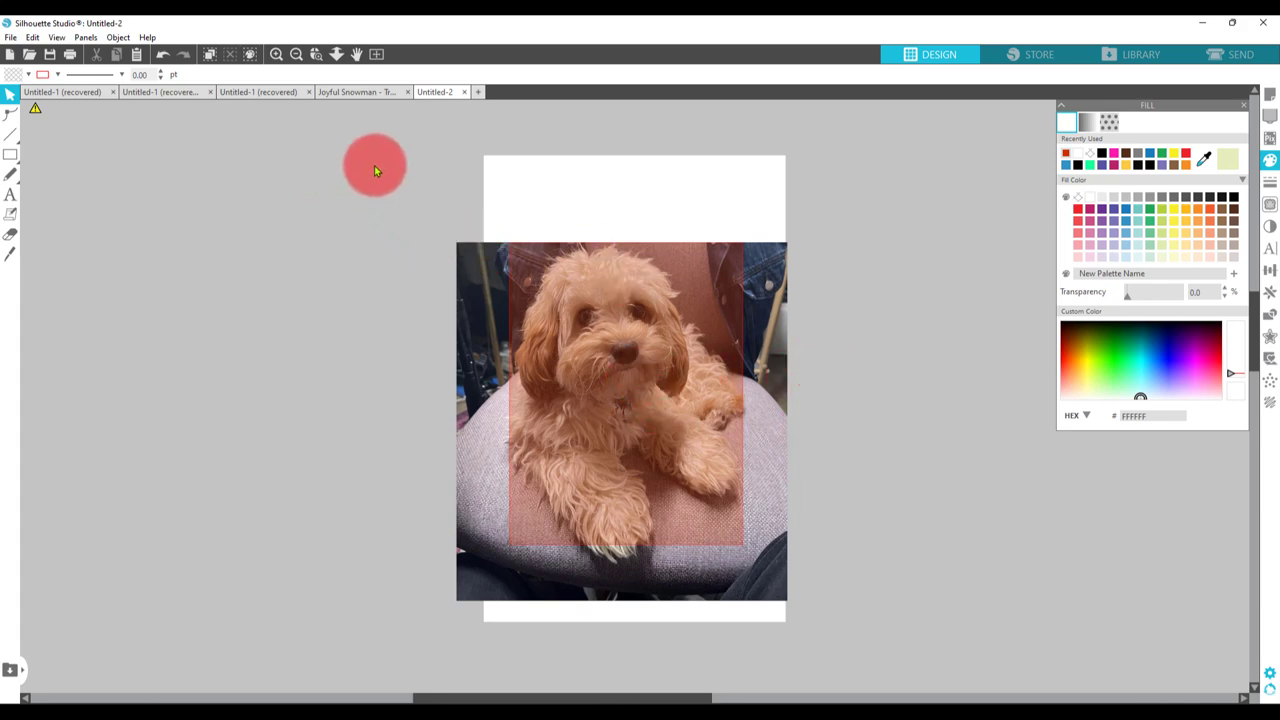
pyautogui.moveTo(375, 170); pyautogui.dragTo(888, 693)
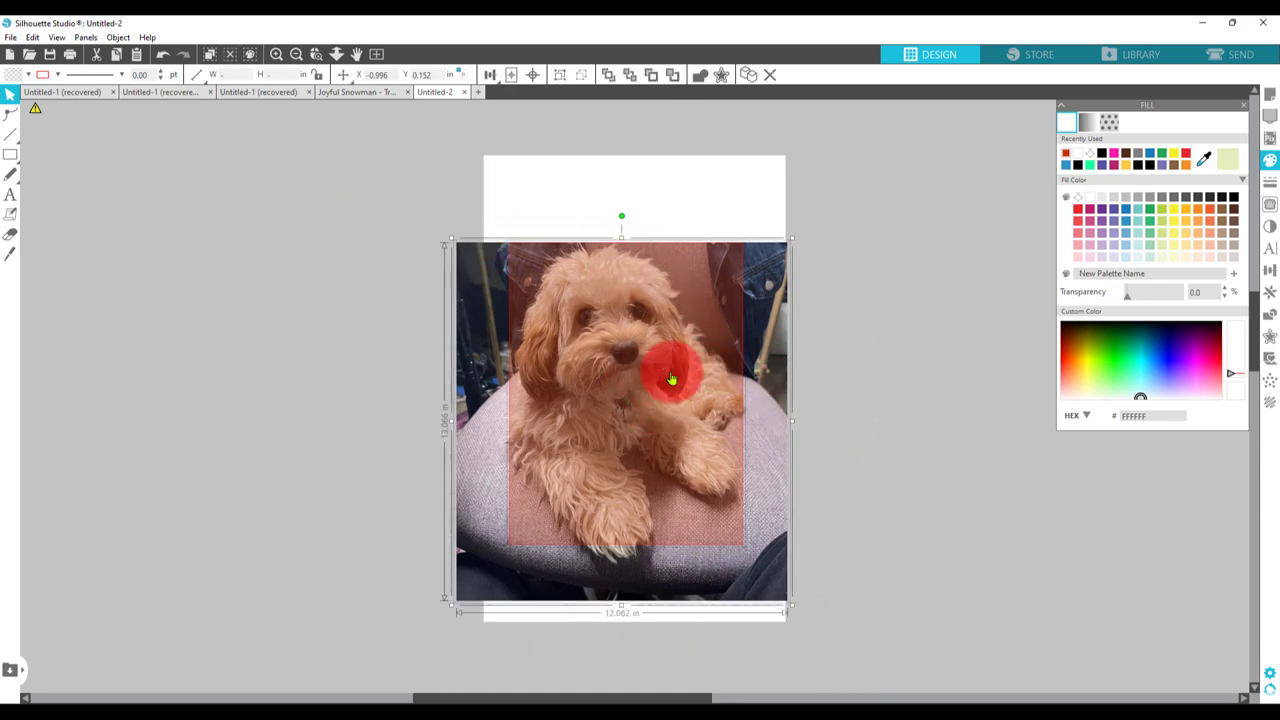
pyautogui.click(1271, 316)
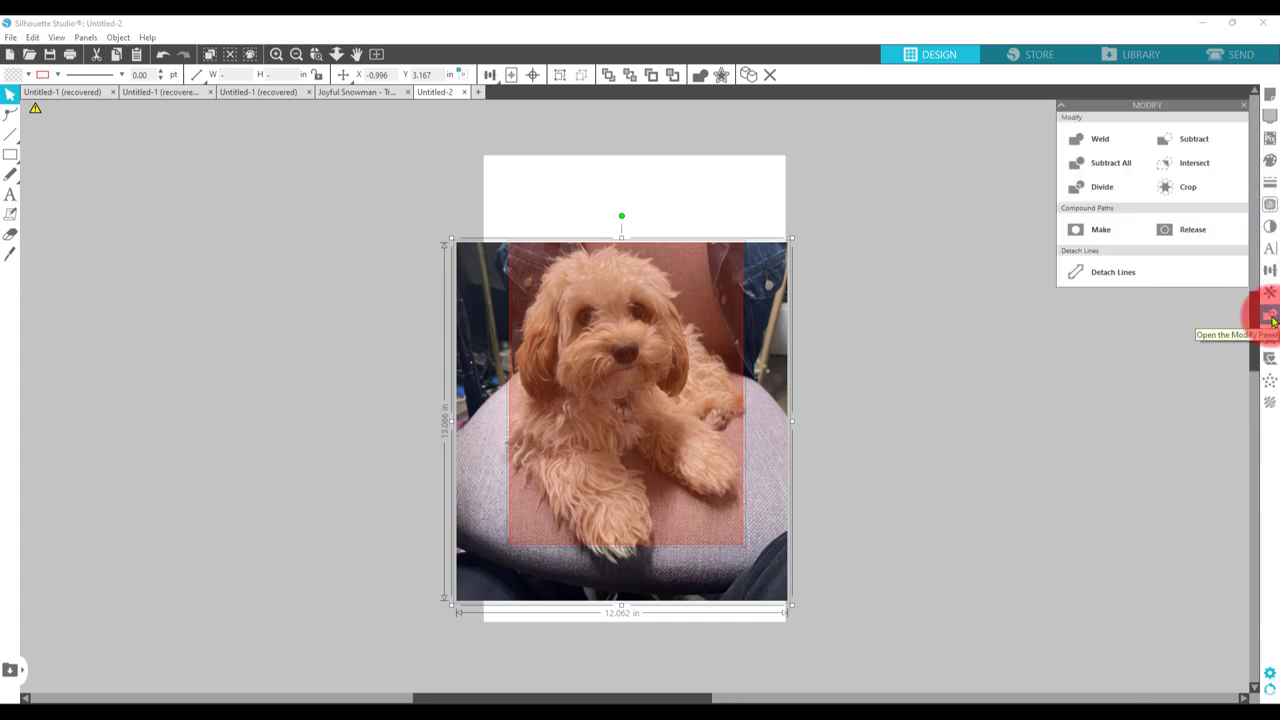
pyautogui.click(1191, 195)
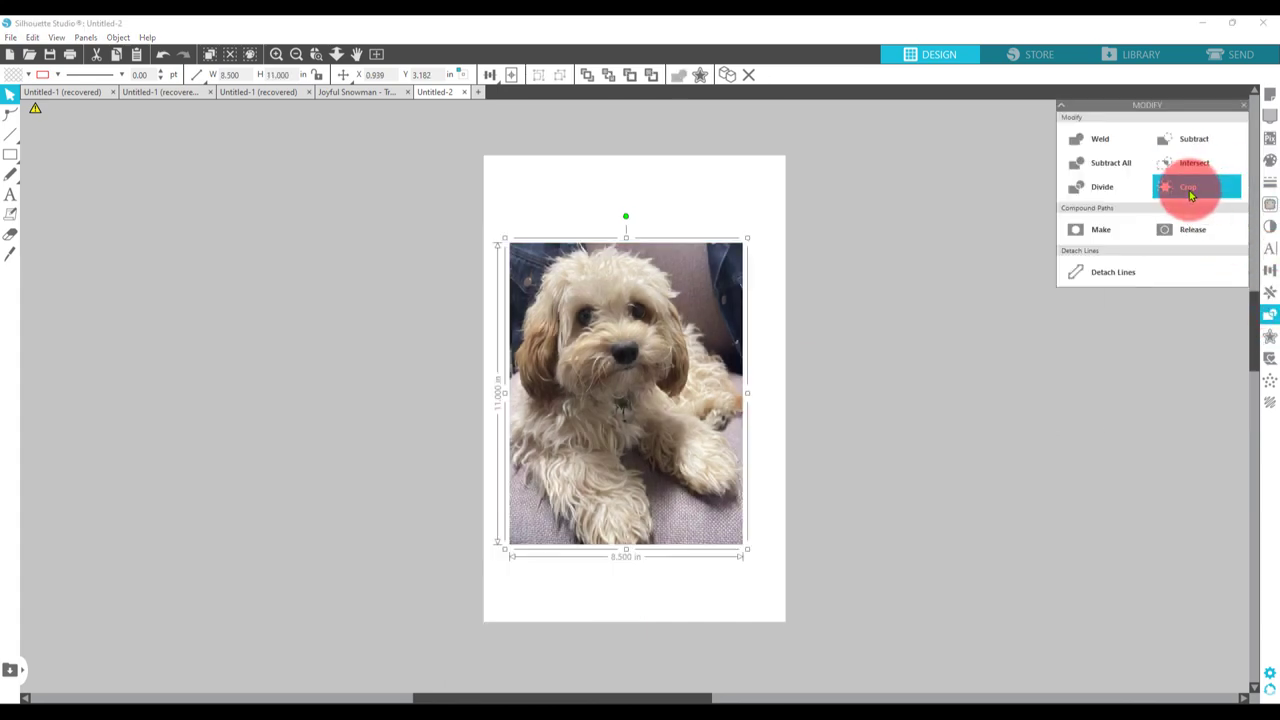
pyautogui.click(914, 402)
pyautogui.moveTo(637, 378)
pyautogui.mouseDown()
pyautogui.moveTo(629, 345)
pyautogui.moveTo(640, 384)
pyautogui.mouseUp()
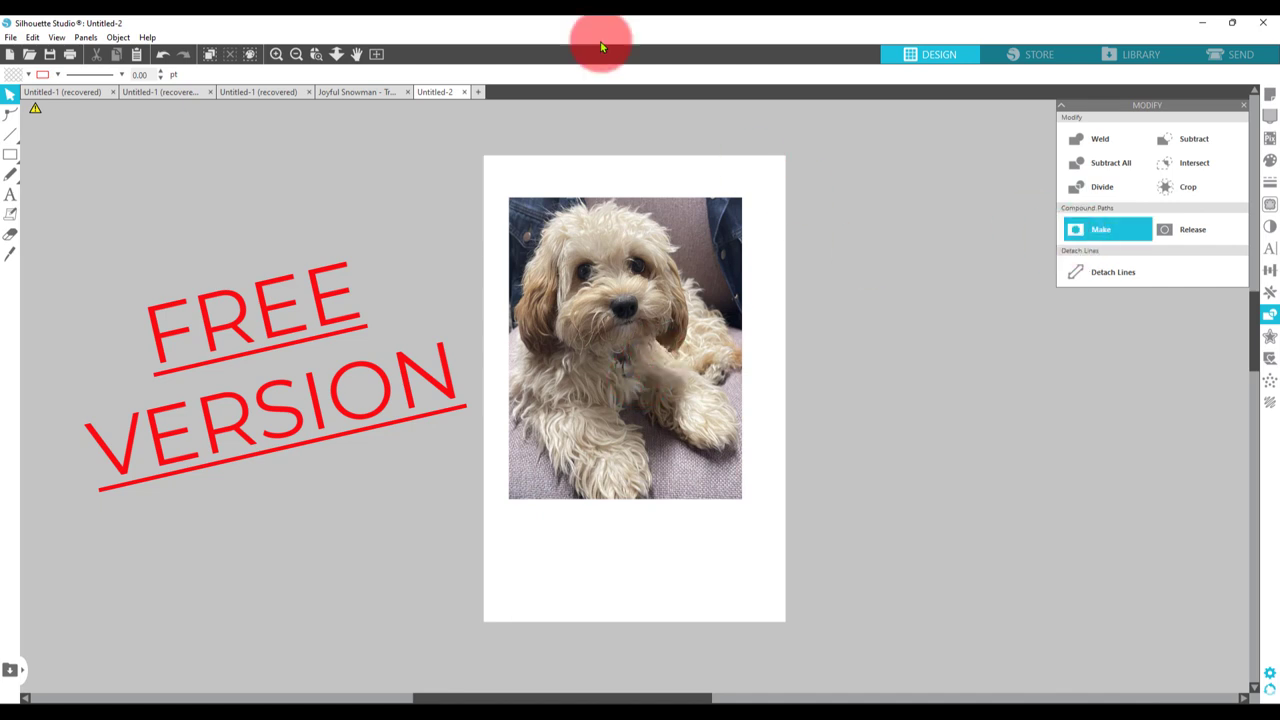
pyautogui.click(10, 37)
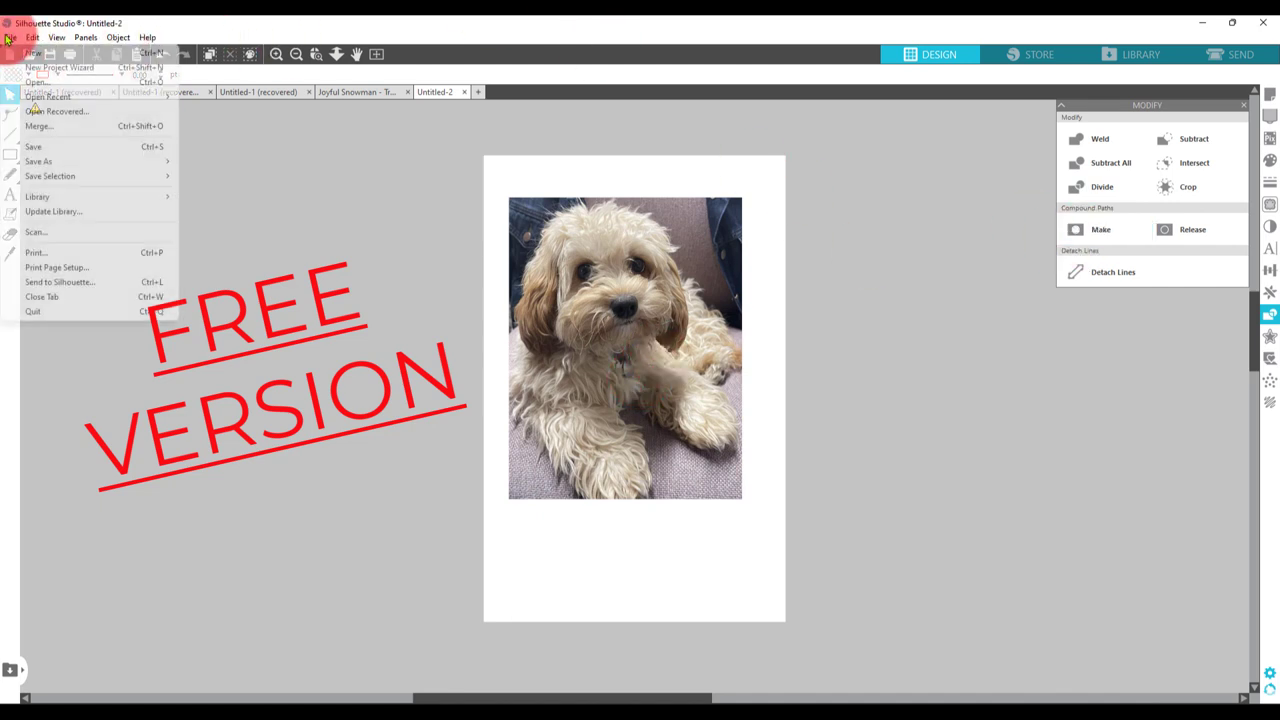
pyautogui.click(91, 253)
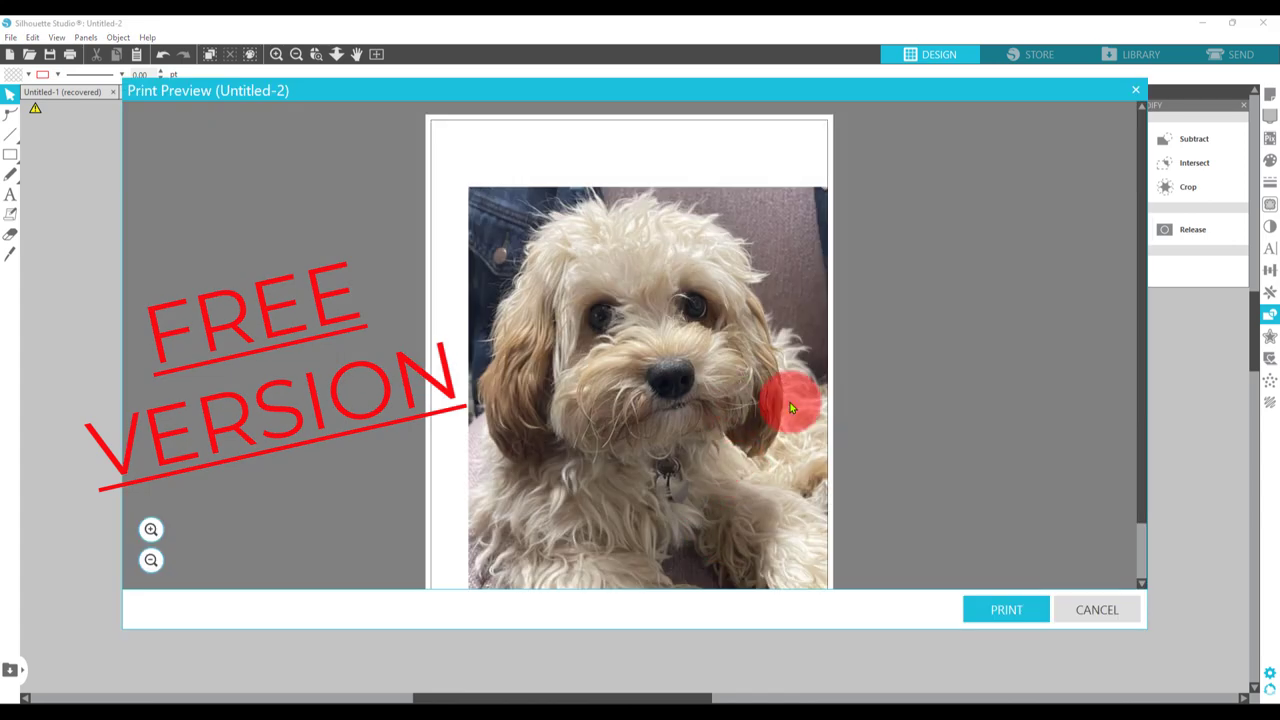
pyautogui.scroll(-2, 760, 410)
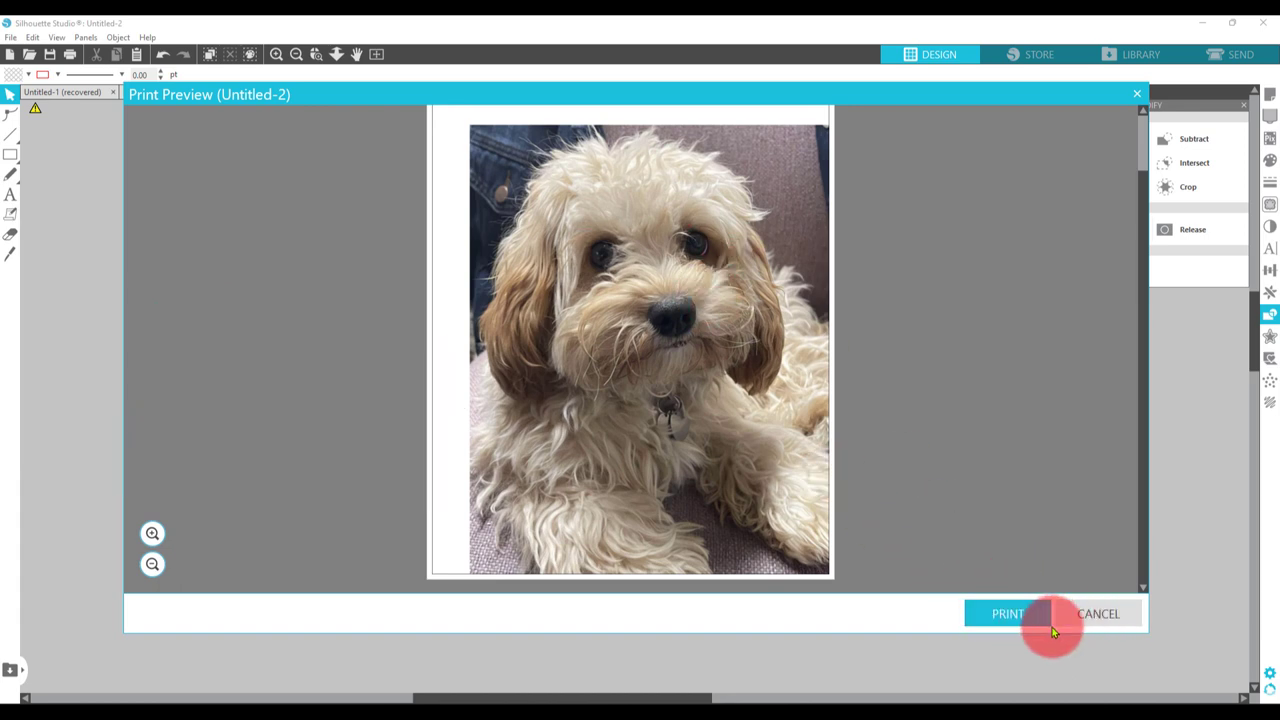
# Step: Close the print preview, then select and delete the cropped dog photo
pyautogui.click(1097, 614)
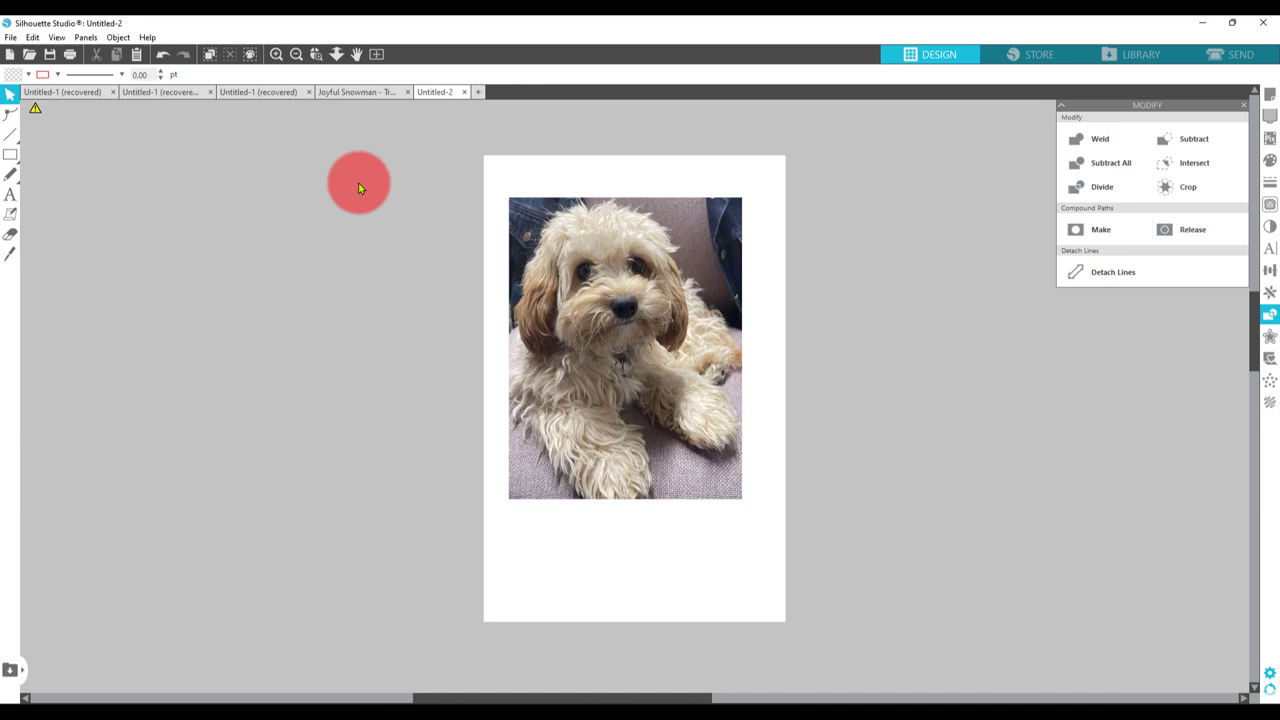
pyautogui.click(571, 276)
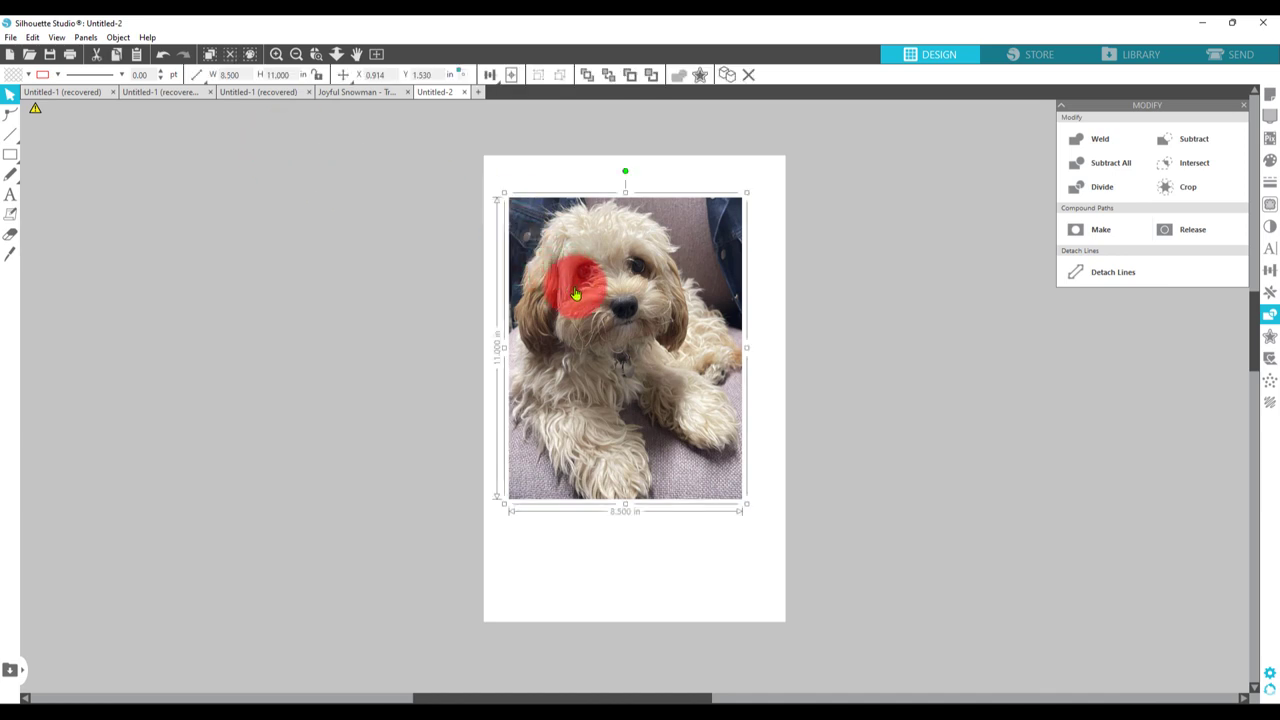
pyautogui.press('Delete')
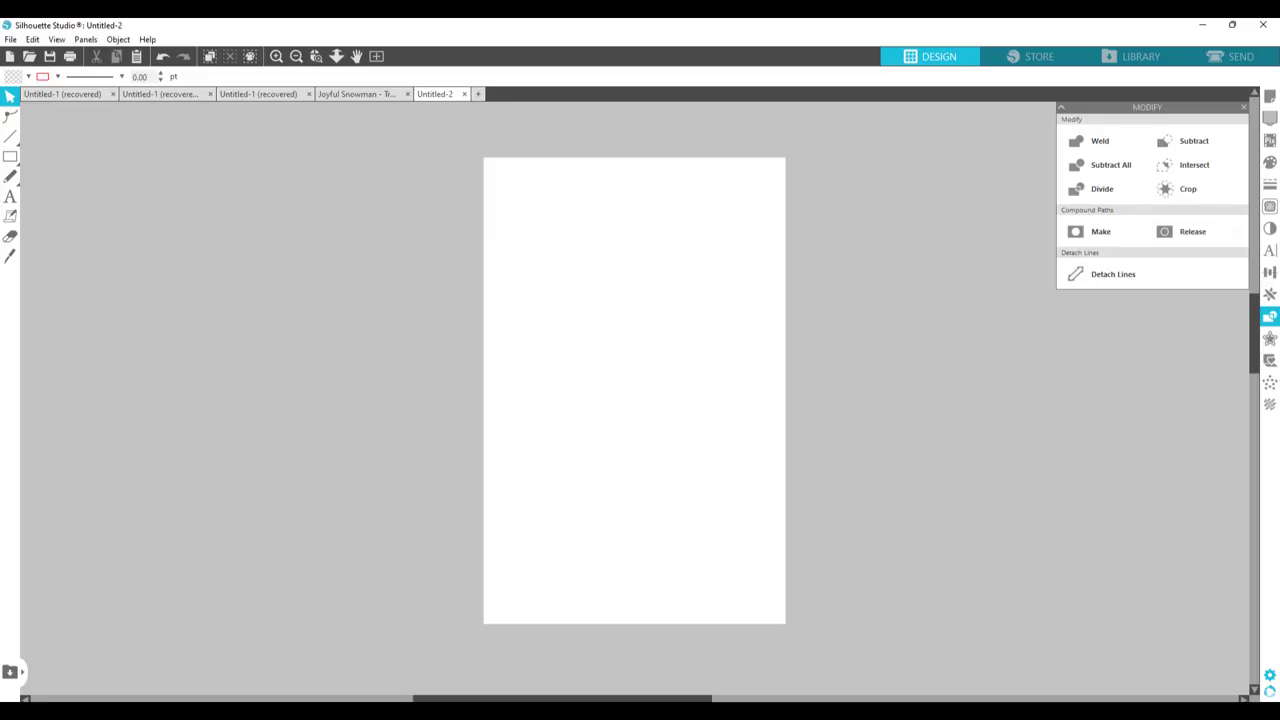
pyautogui.click(905, 650)
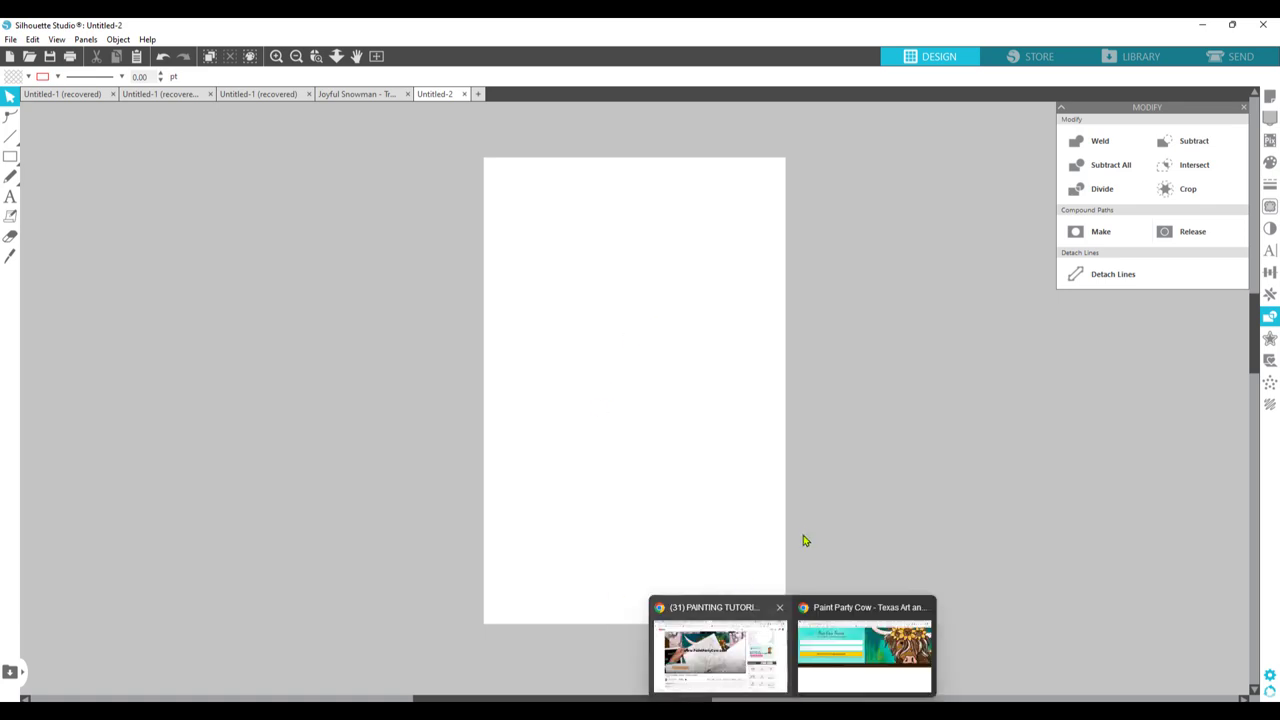
# Step: Go to the Silhouette Studio Designer Edition Upgrade product page and scroll through it
pyautogui.moveTo(792, 712)
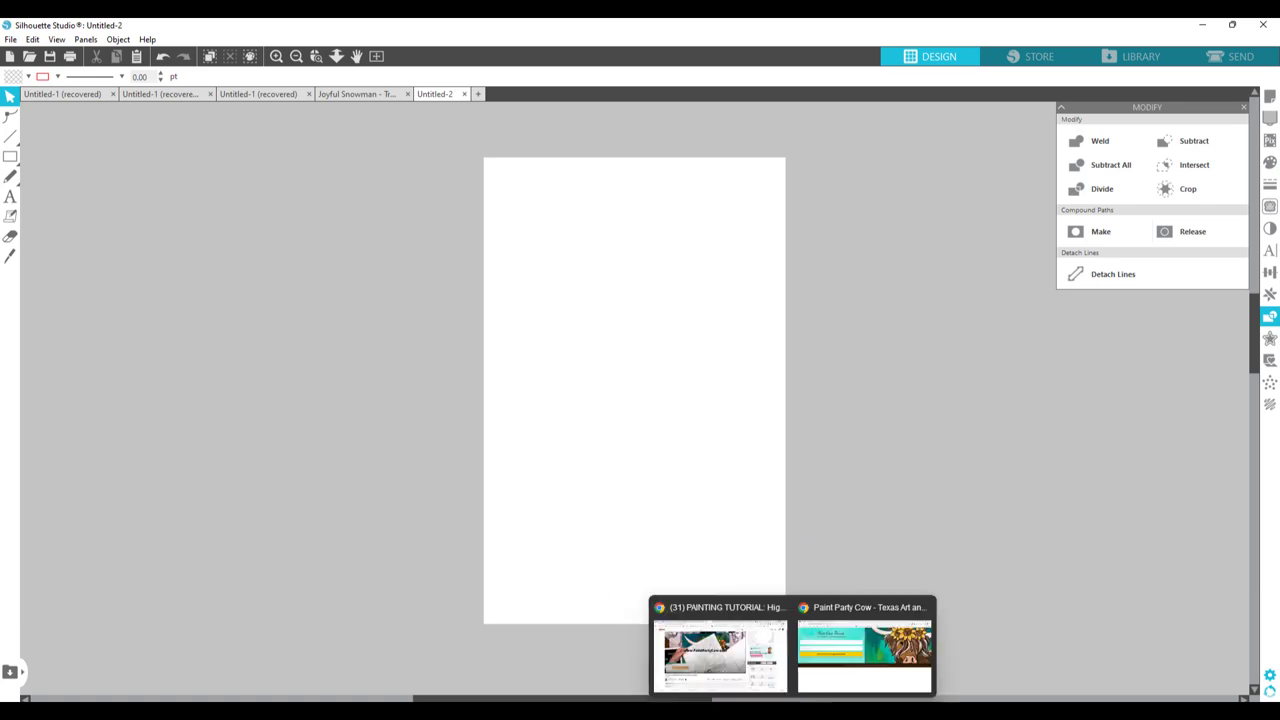
pyautogui.click(818, 650)
pyautogui.click(70, 27)
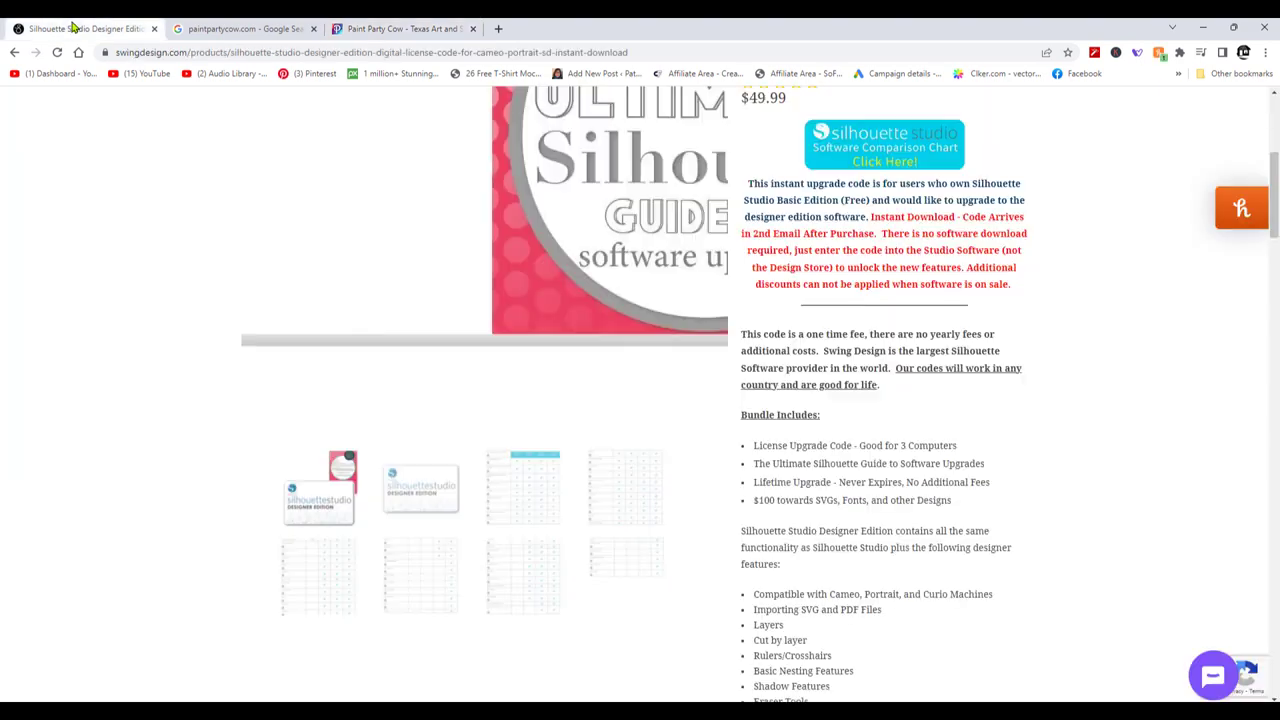
pyautogui.scroll(3, 1162, 388)
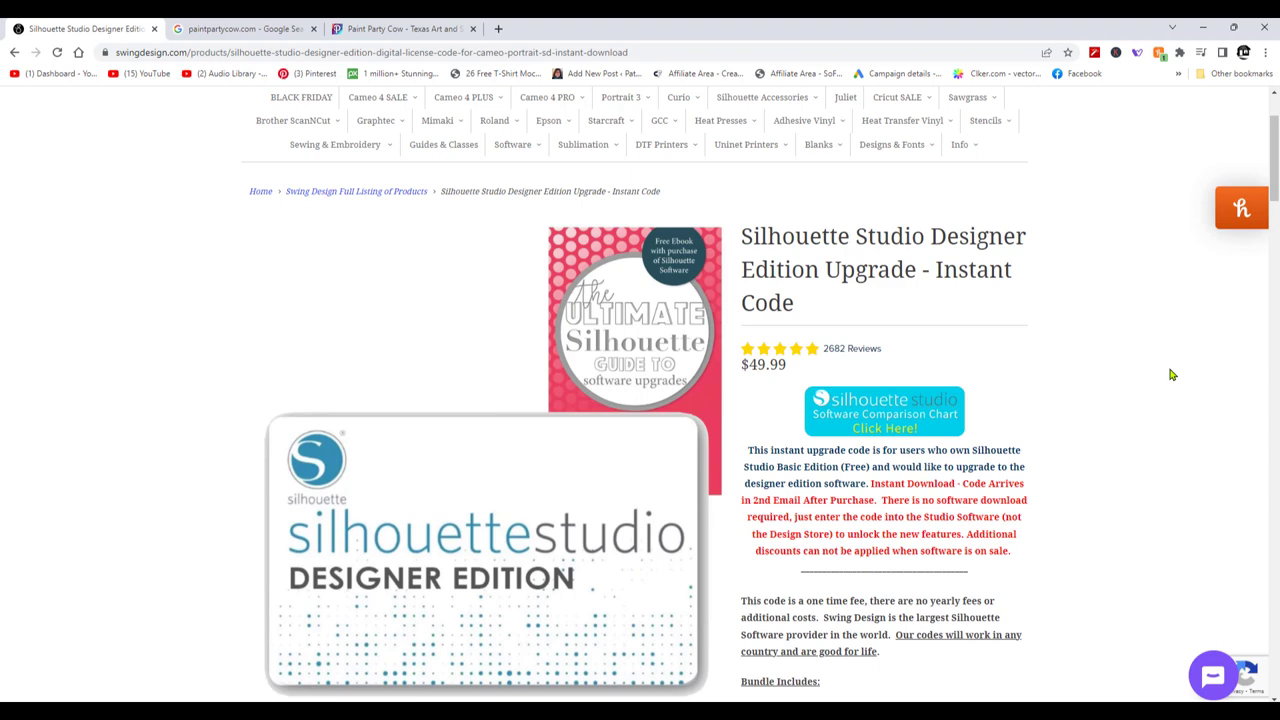
pyautogui.scroll(-1, 1169, 404)
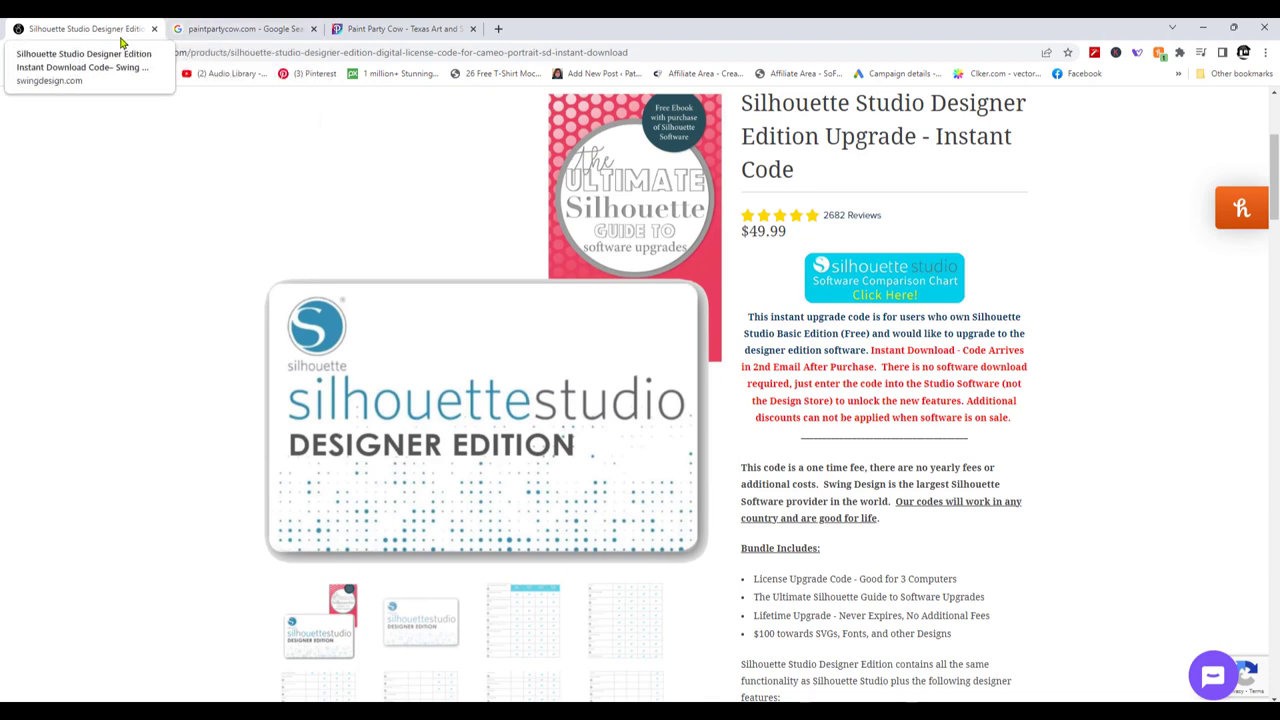
pyautogui.scroll(-1, 1050, 330)
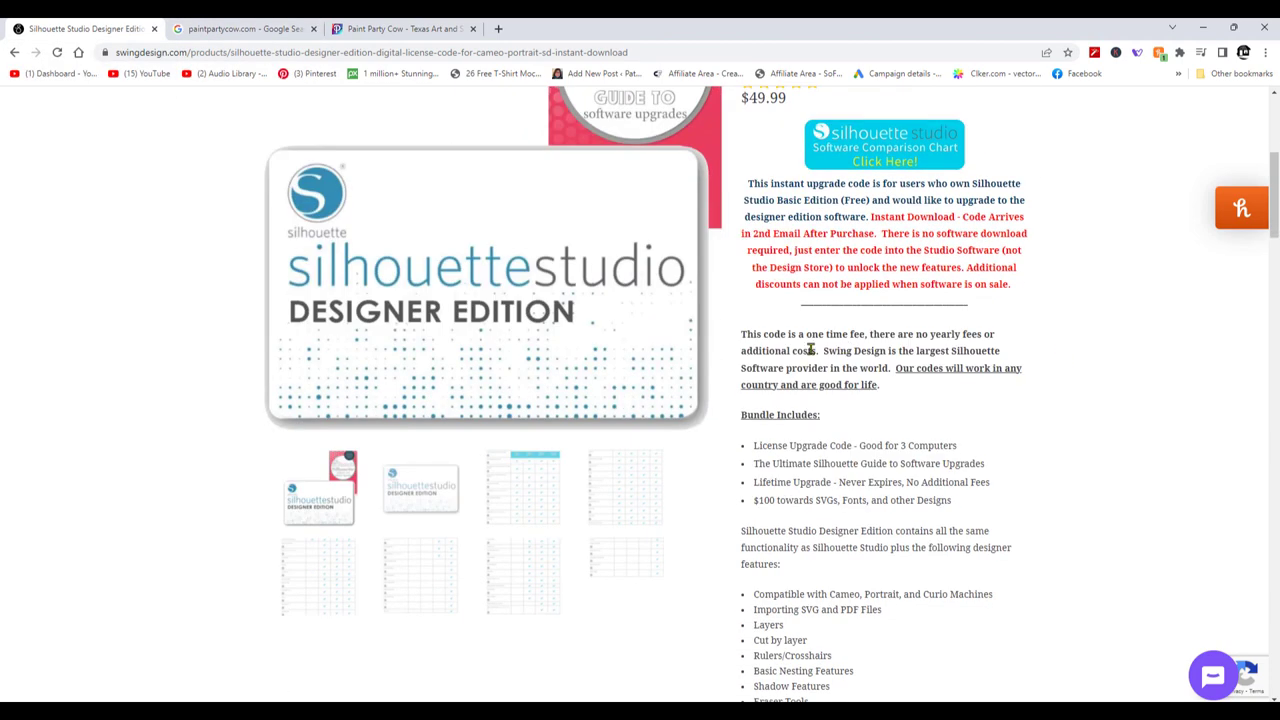
# Step: Highlight the one-time fee paragraph, scroll the feature list, and return to the top
pyautogui.moveTo(812, 333); pyautogui.dragTo(1027, 383)
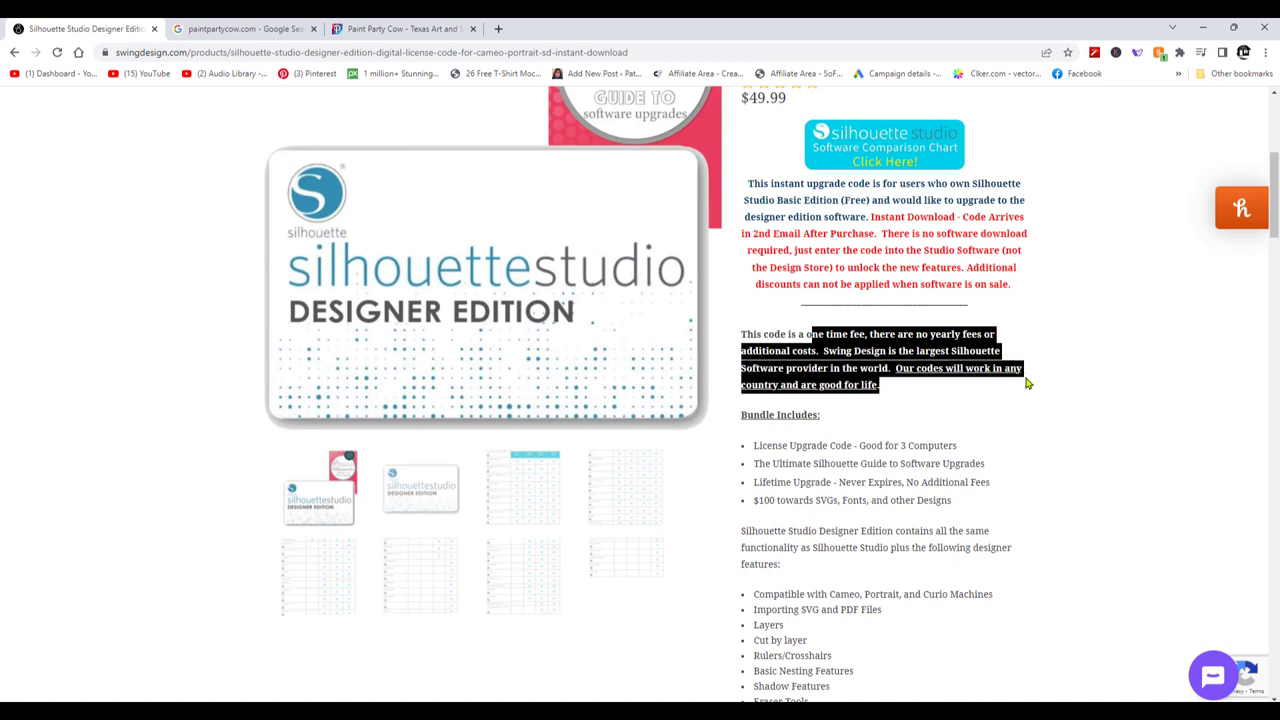
pyautogui.scroll(-3, 1175, 490)
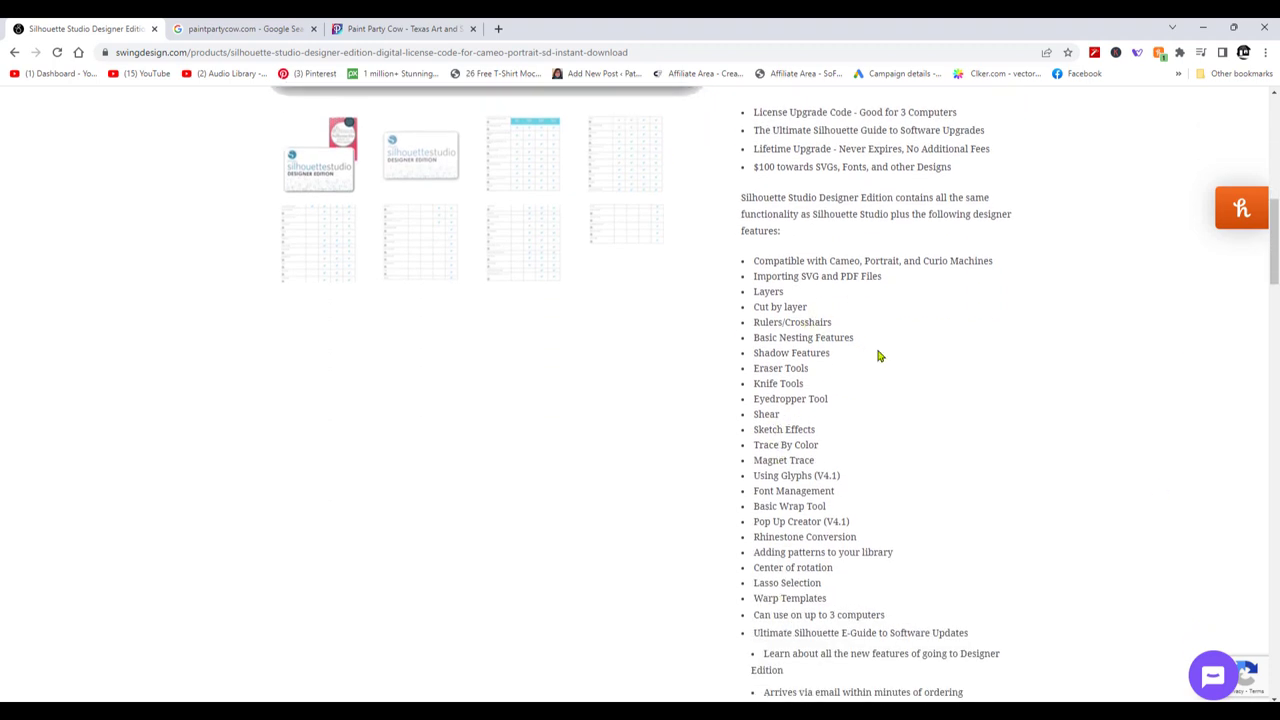
pyautogui.scroll(-1, 970, 430)
pyautogui.scroll(-2, 970, 430)
pyautogui.scroll(4, 968, 420)
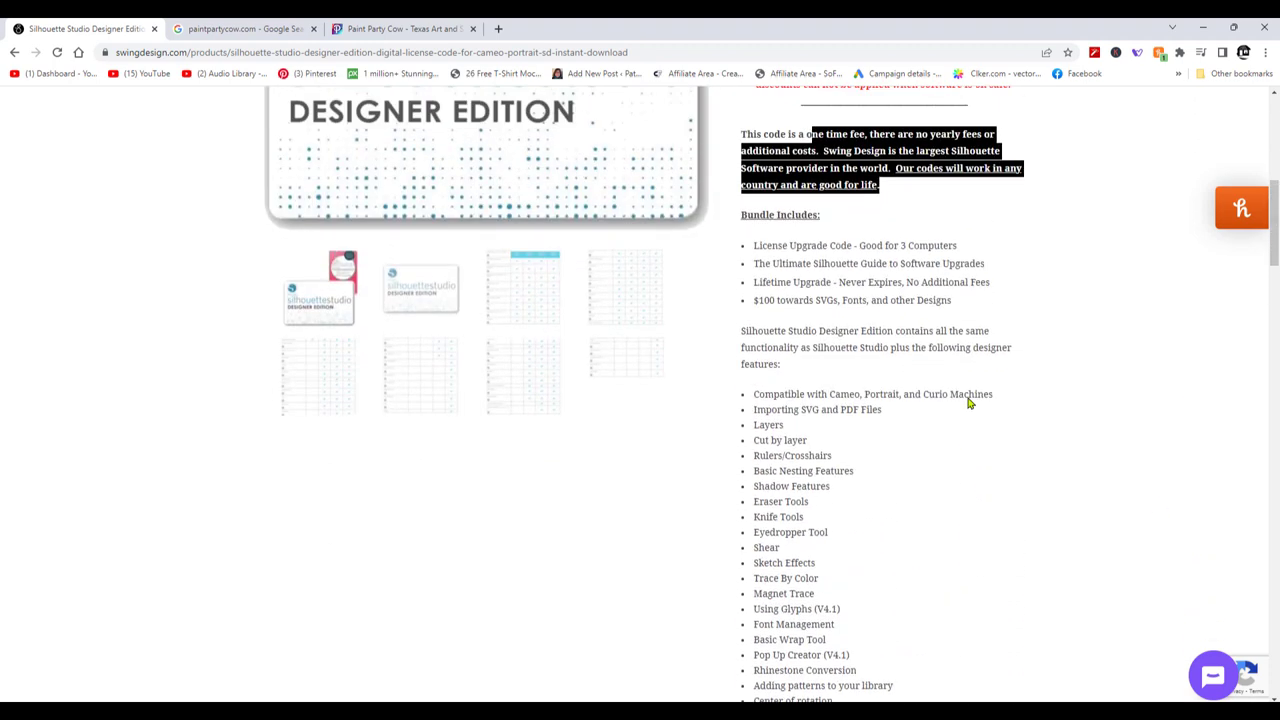
pyautogui.scroll(4, 960, 396)
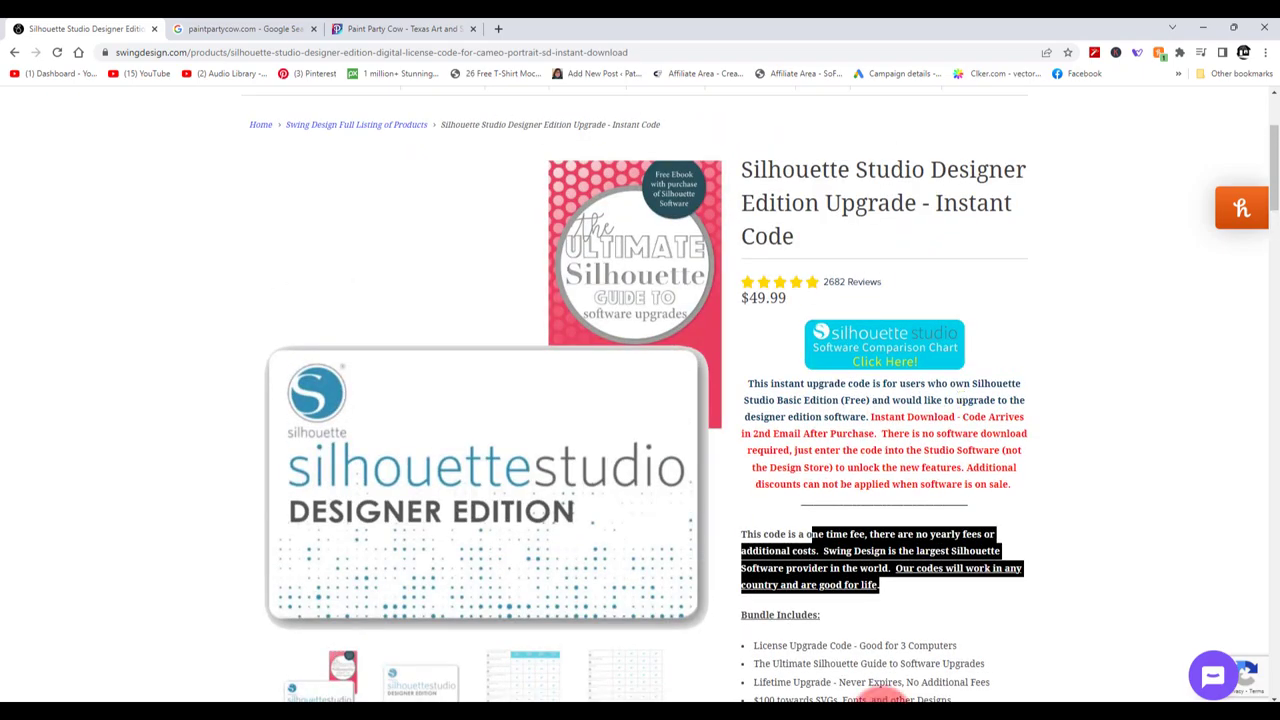
# Step: Back in Silhouette Studio, attempt to open the Tracer (Full) PDF with File > Open
pyautogui.click(922, 690)
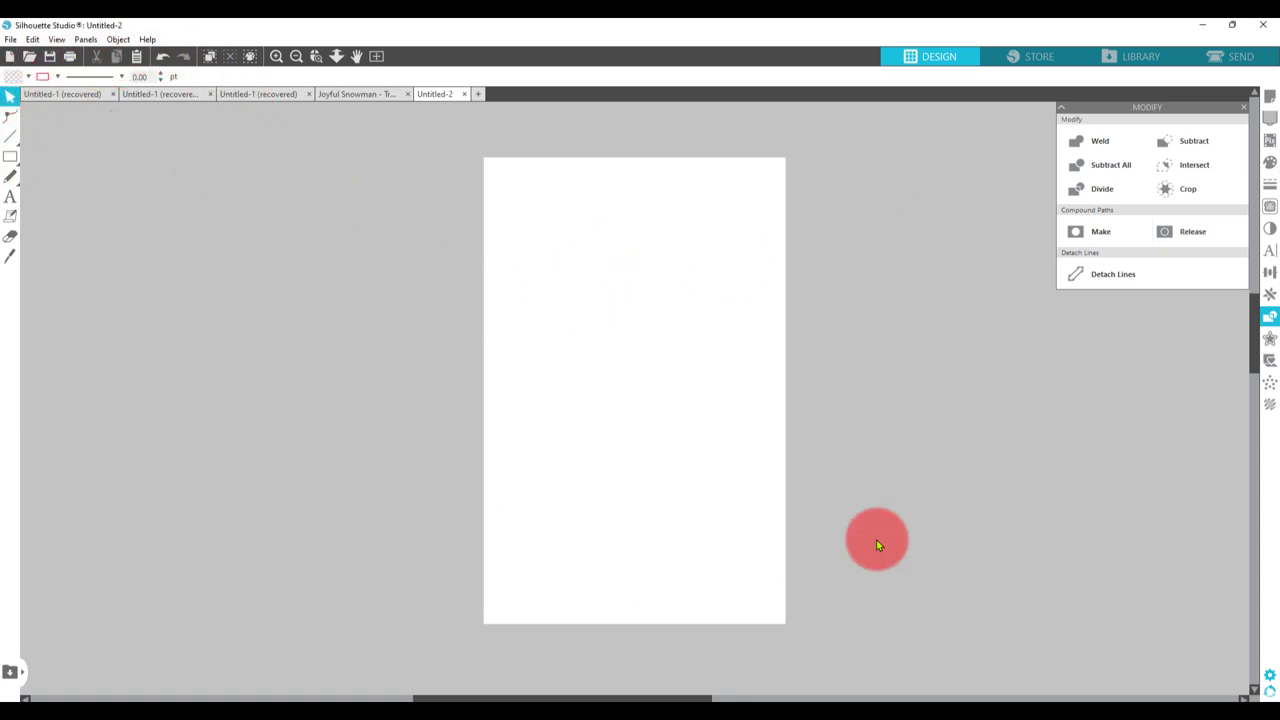
pyautogui.click(10, 39)
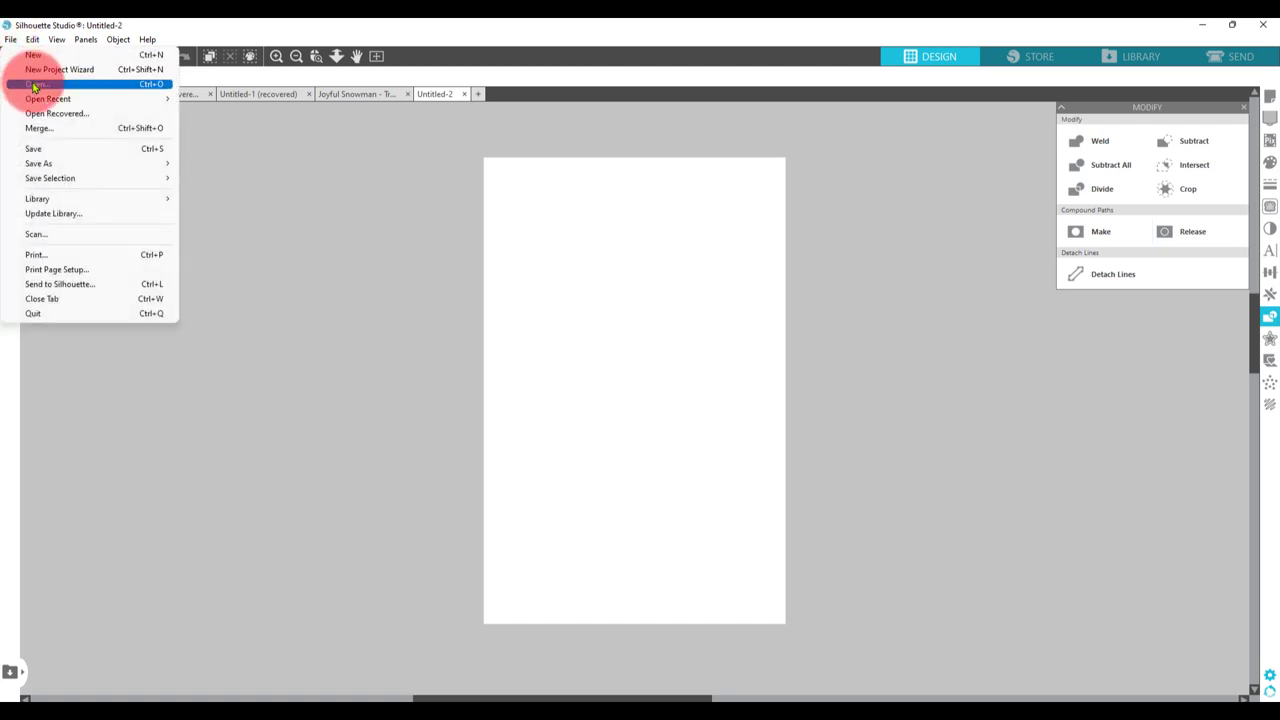
pyautogui.click(30, 83)
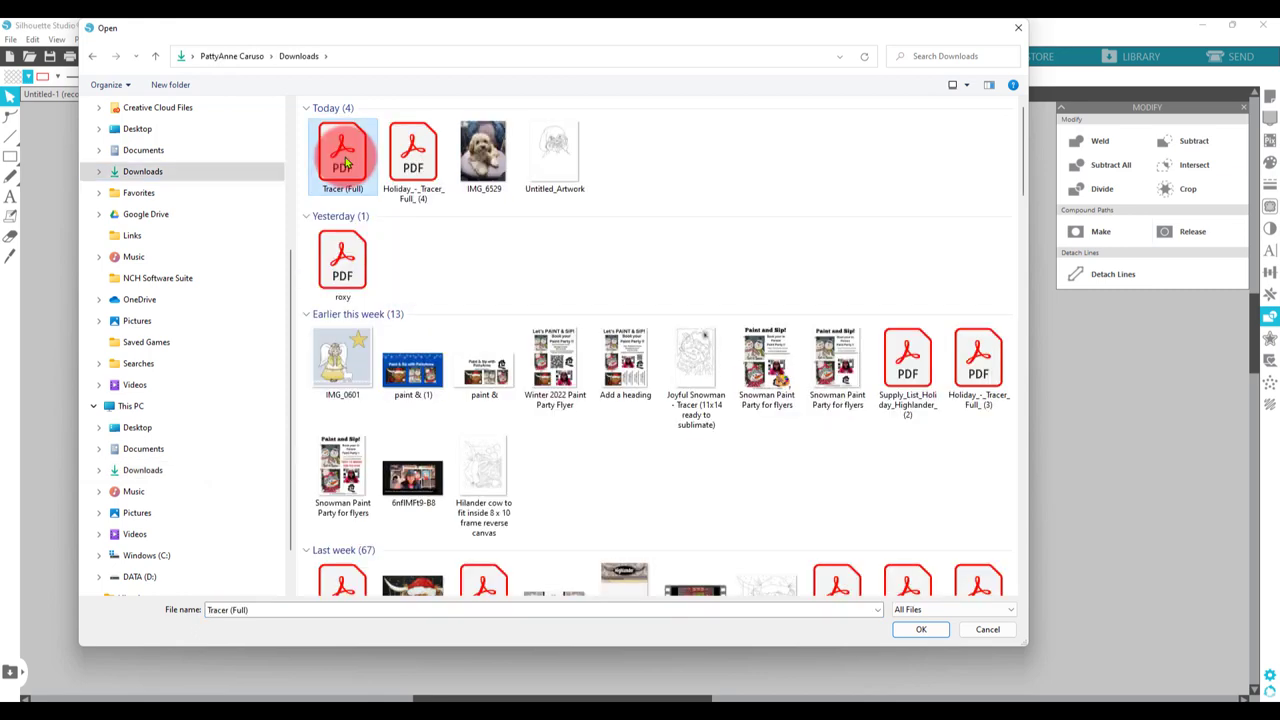
pyautogui.press('Return')
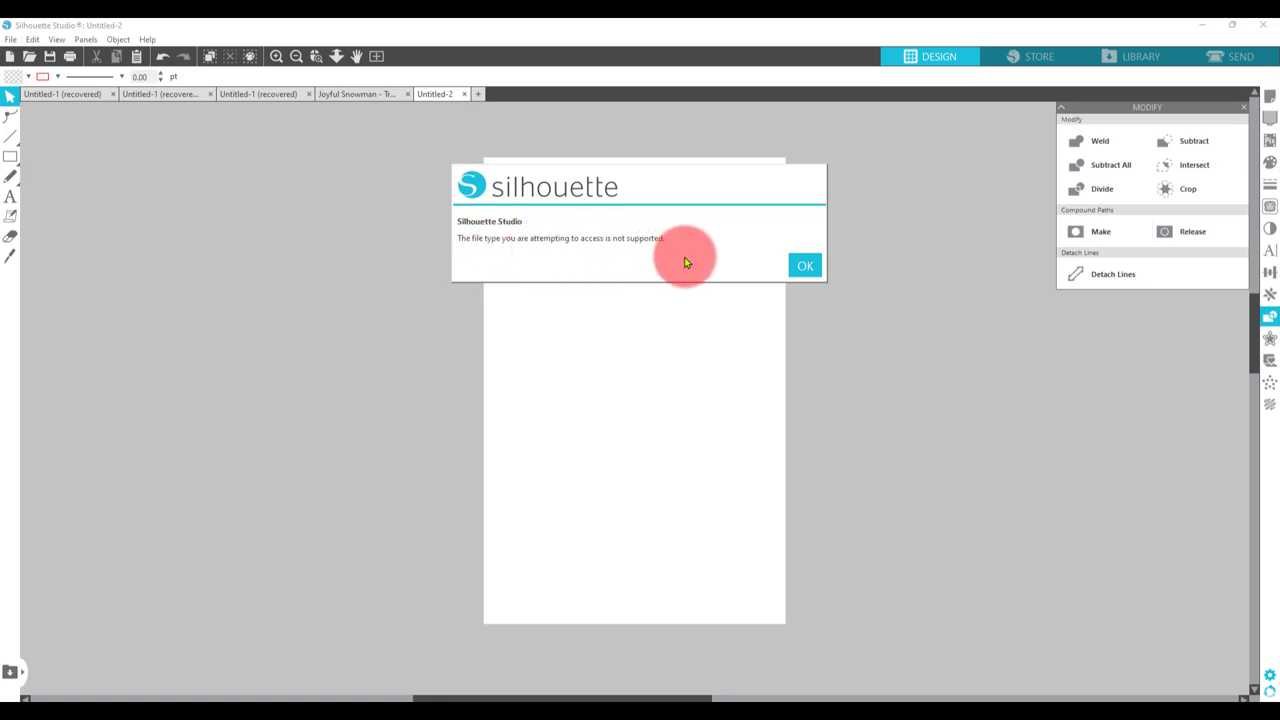
# Step: Close the unsupported file type error and set Help's View In option to Designer Edition
pyautogui.click(801, 268)
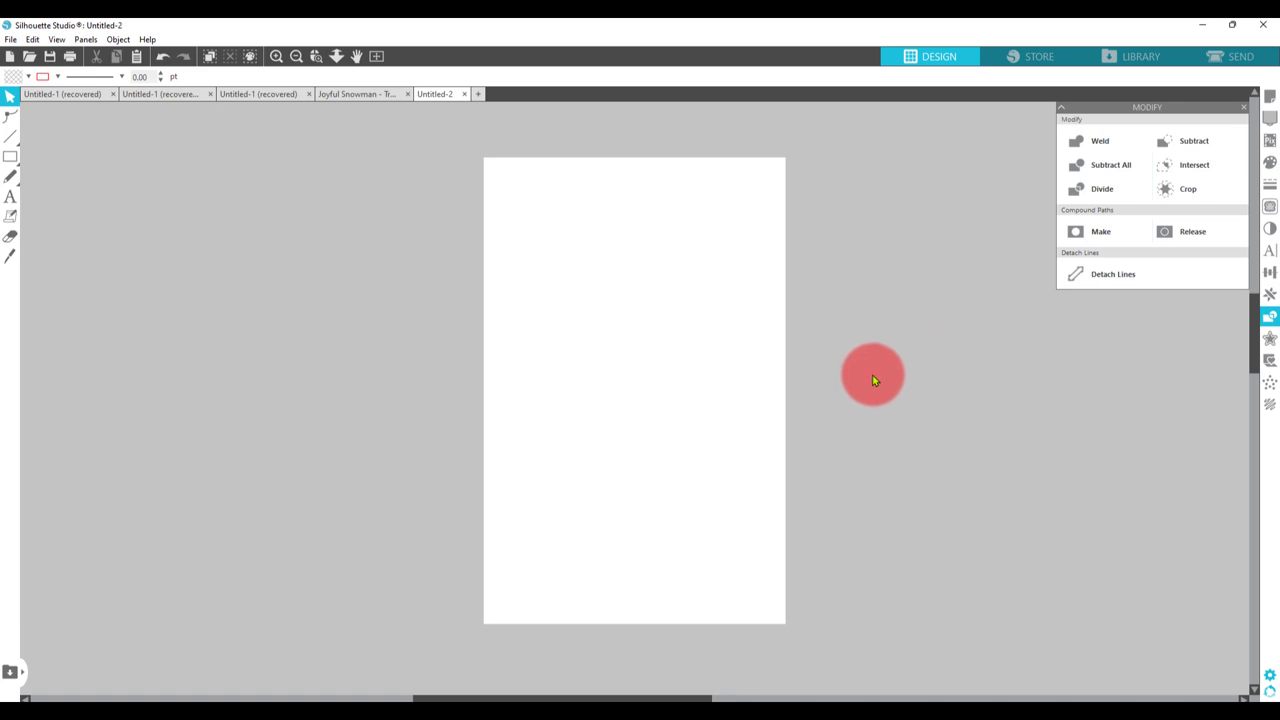
pyautogui.click(148, 39)
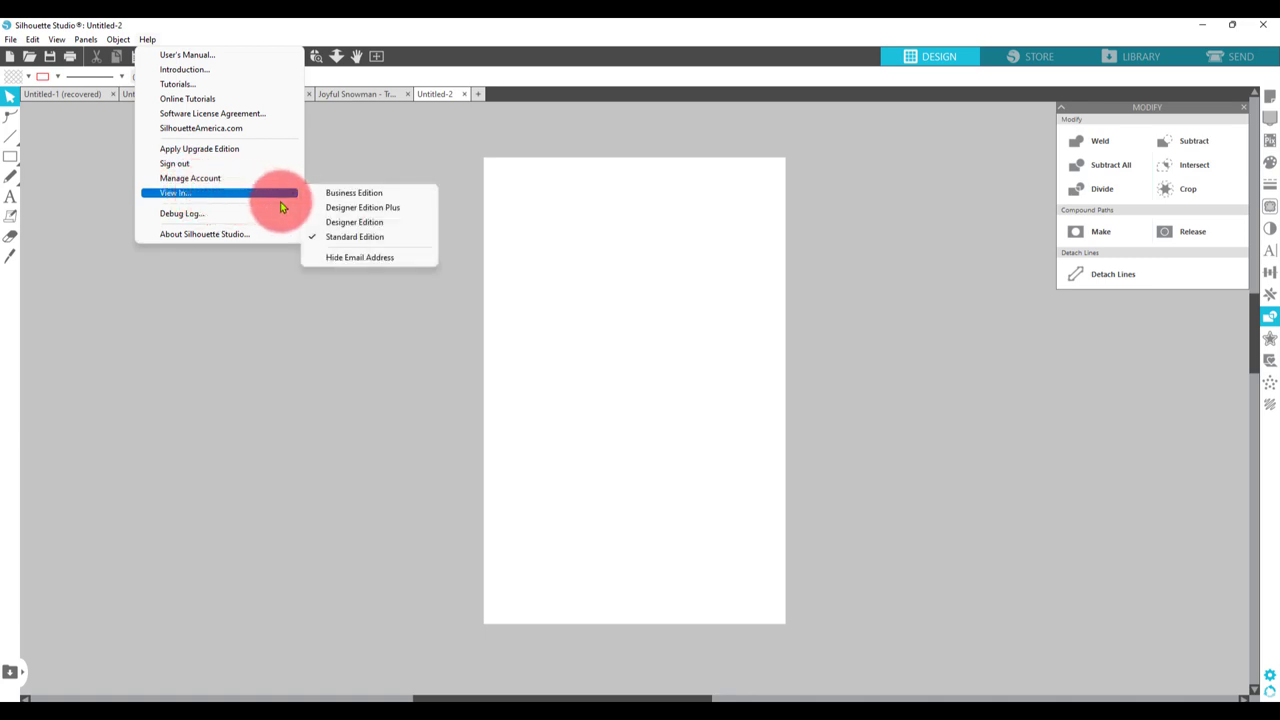
pyautogui.moveTo(266, 193)
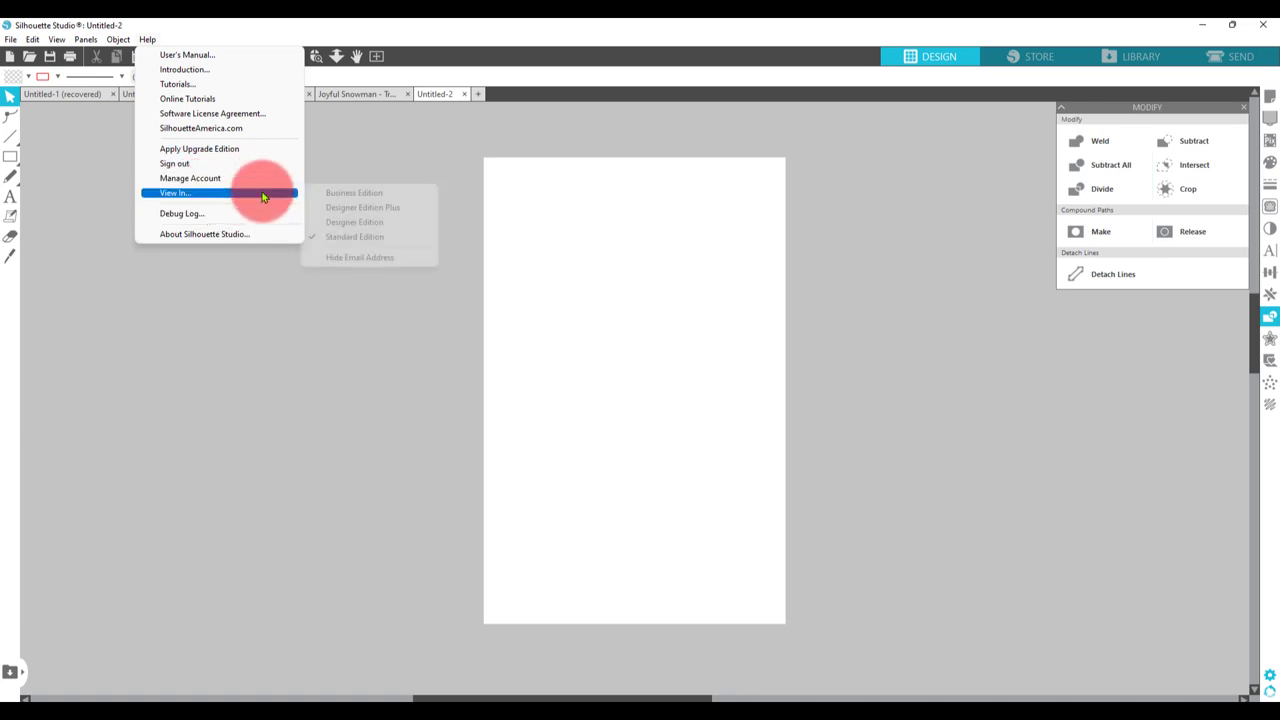
pyautogui.click(422, 229)
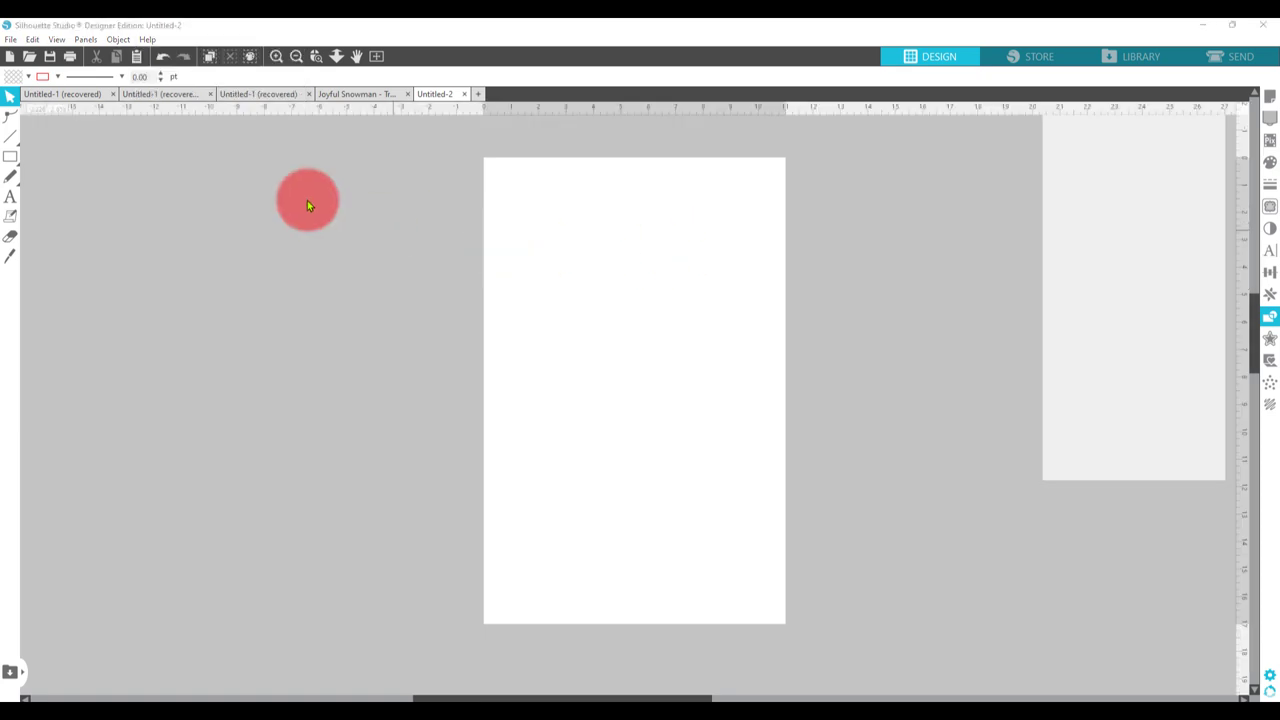
# Step: Open the Tracer (Full) PDF, importing it as an image rather than vectors
pyautogui.click(10, 39)
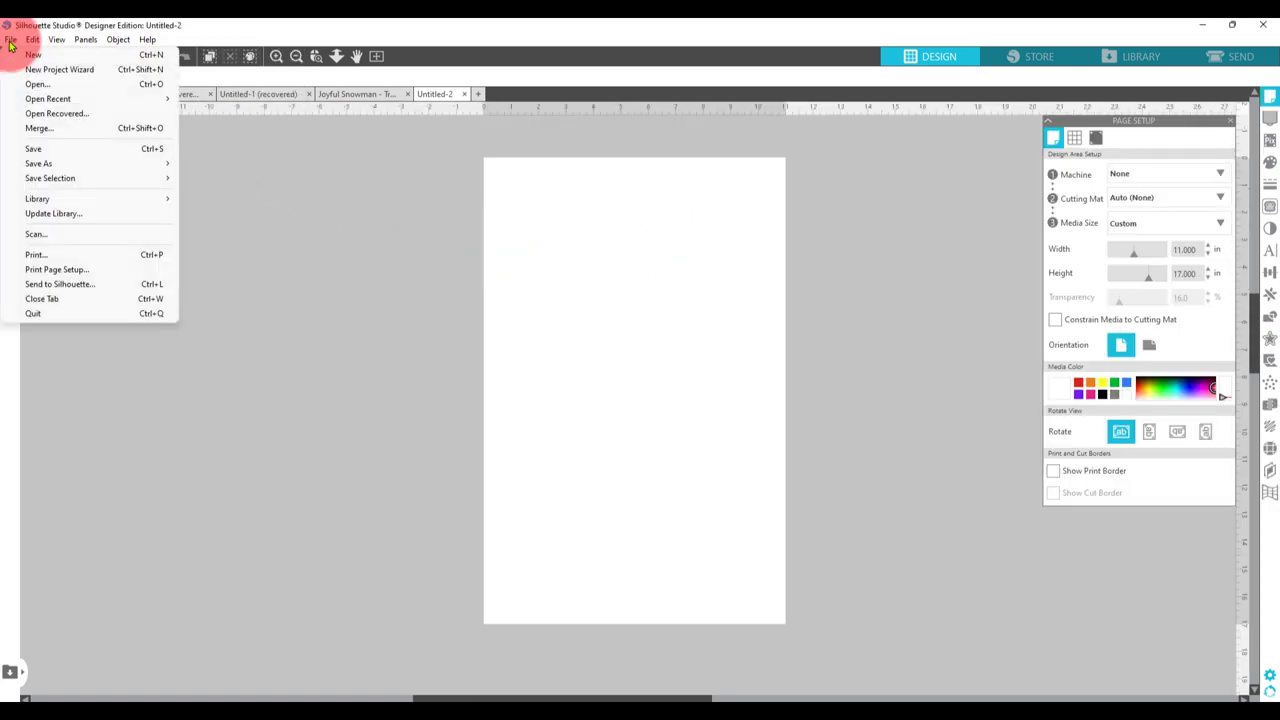
pyautogui.click(80, 84)
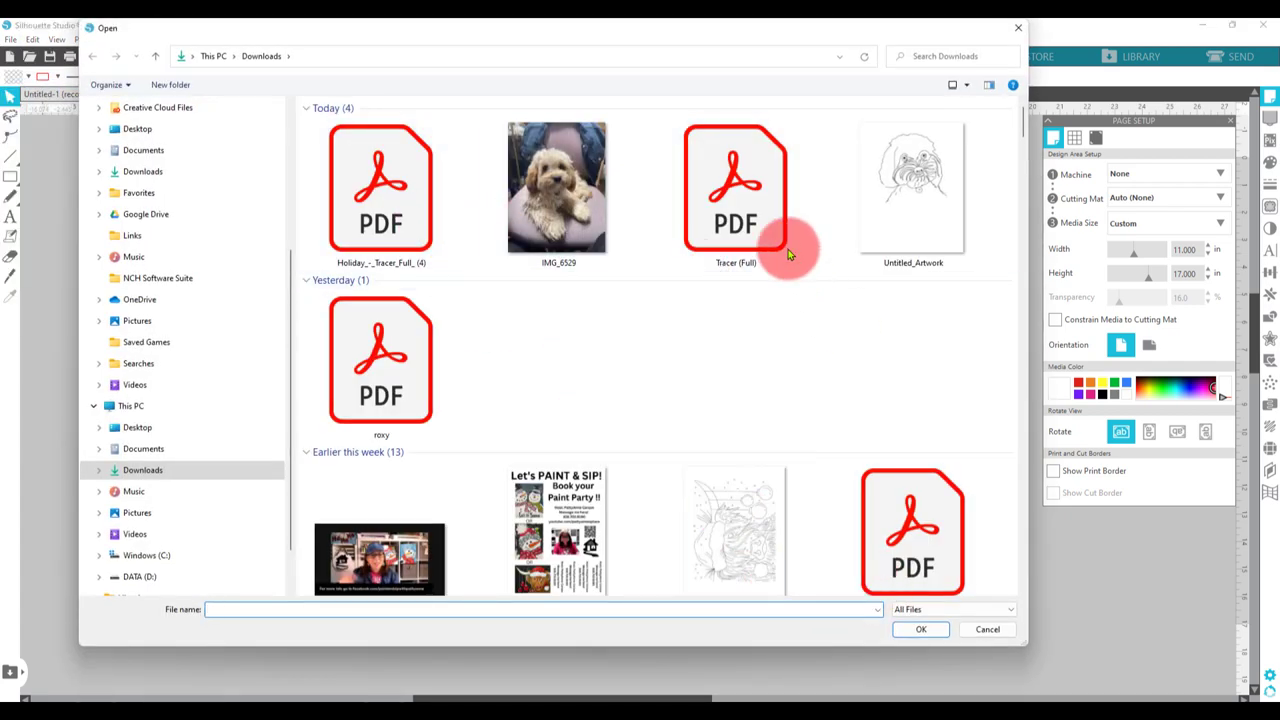
pyautogui.click(738, 200)
pyautogui.doubleClick(738, 197)
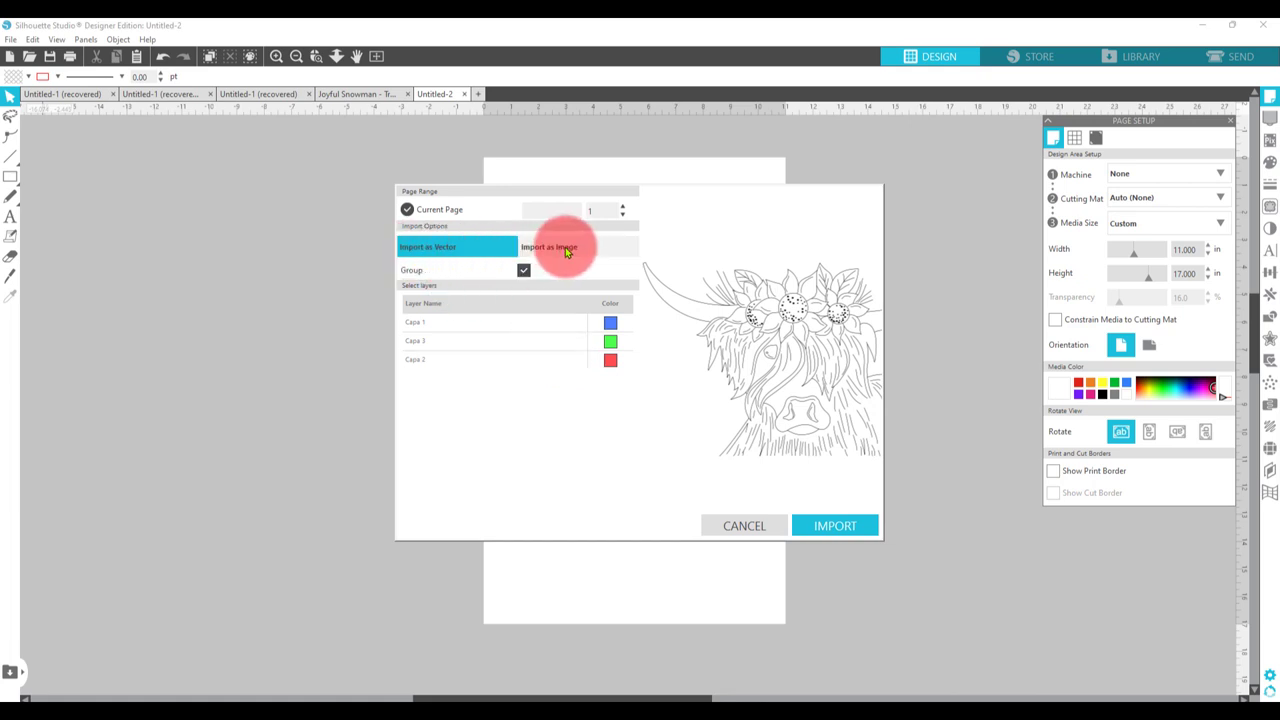
pyautogui.click(545, 252)
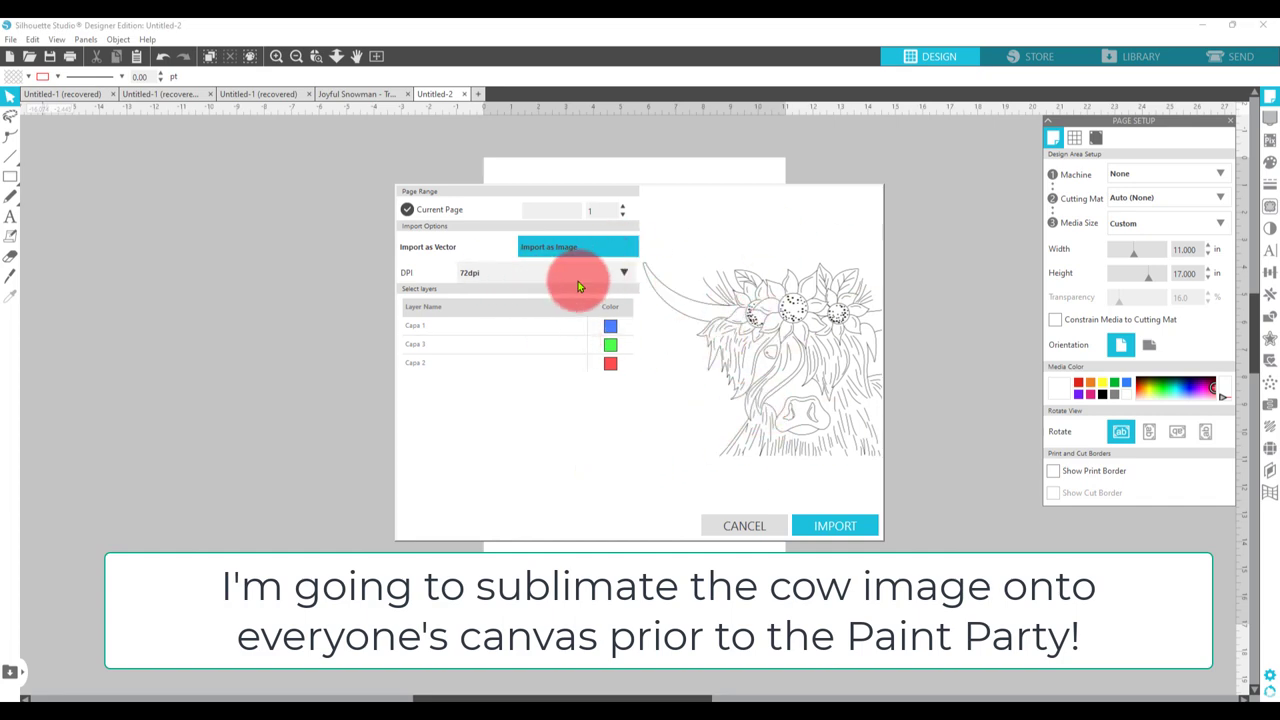
pyautogui.click(838, 525)
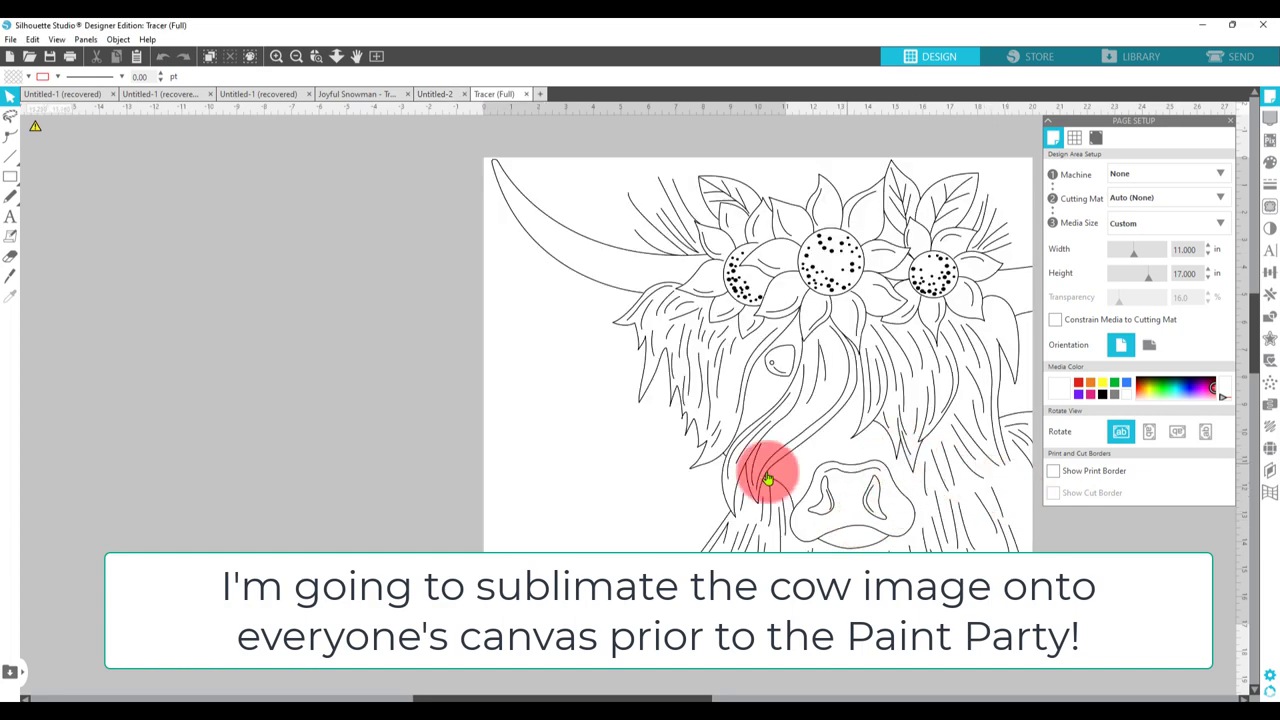
# Step: Select the 20 x 16 in cow image and drag it left and slightly down
pyautogui.click(810, 357)
pyautogui.moveTo(810, 357); pyautogui.dragTo(560, 362)
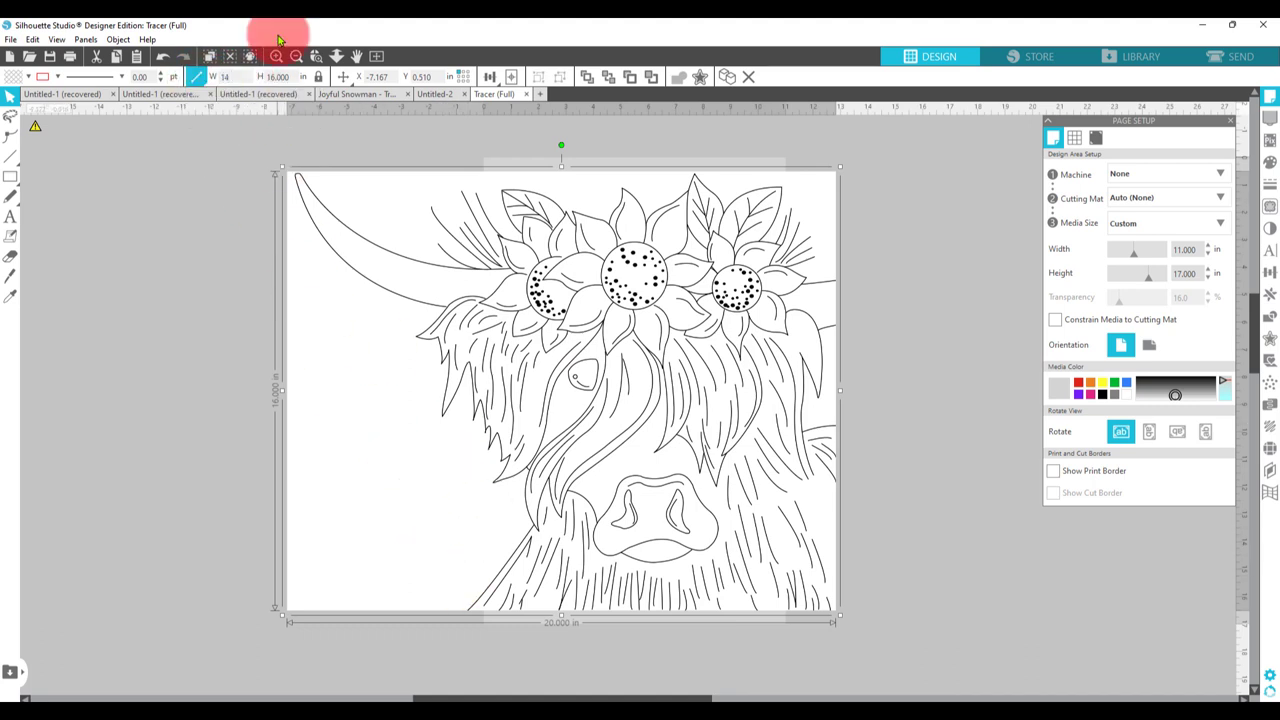
# Step: Resize the cow image with width 14 and height 11 (13.75 x 11 in) and shift it onto the page
pyautogui.click(319, 79)
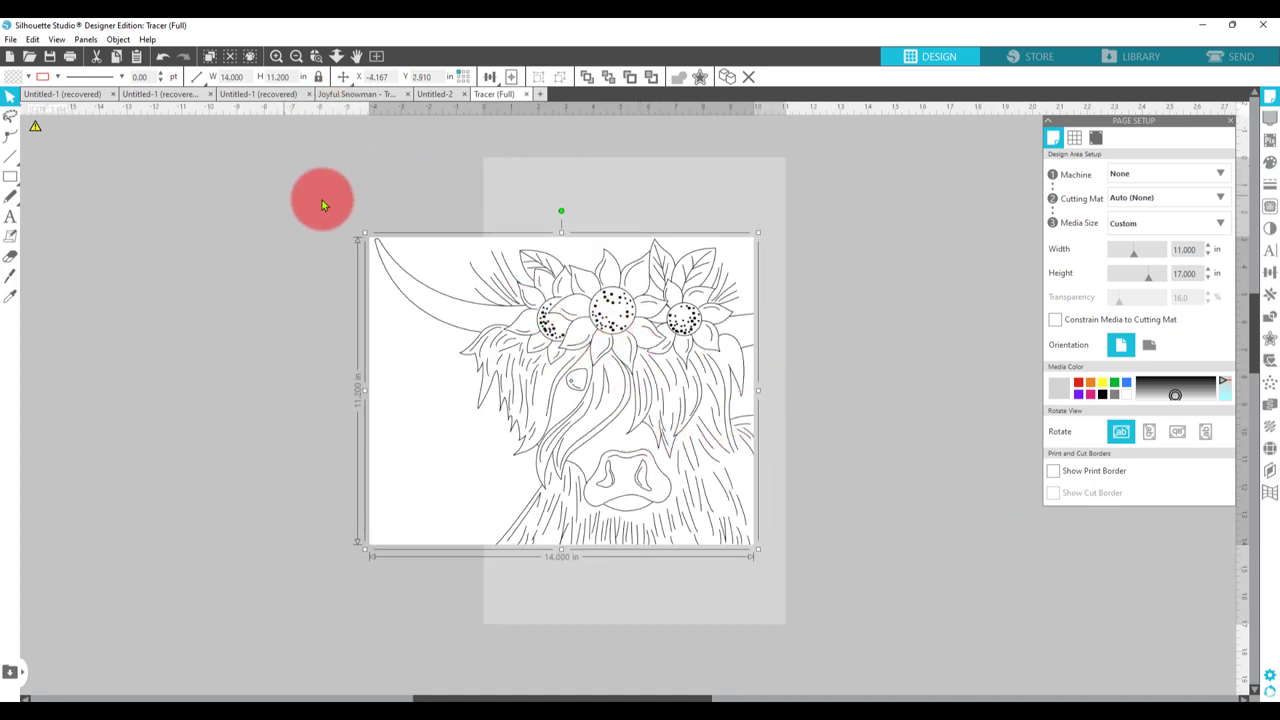
pyautogui.doubleClick(284, 77)
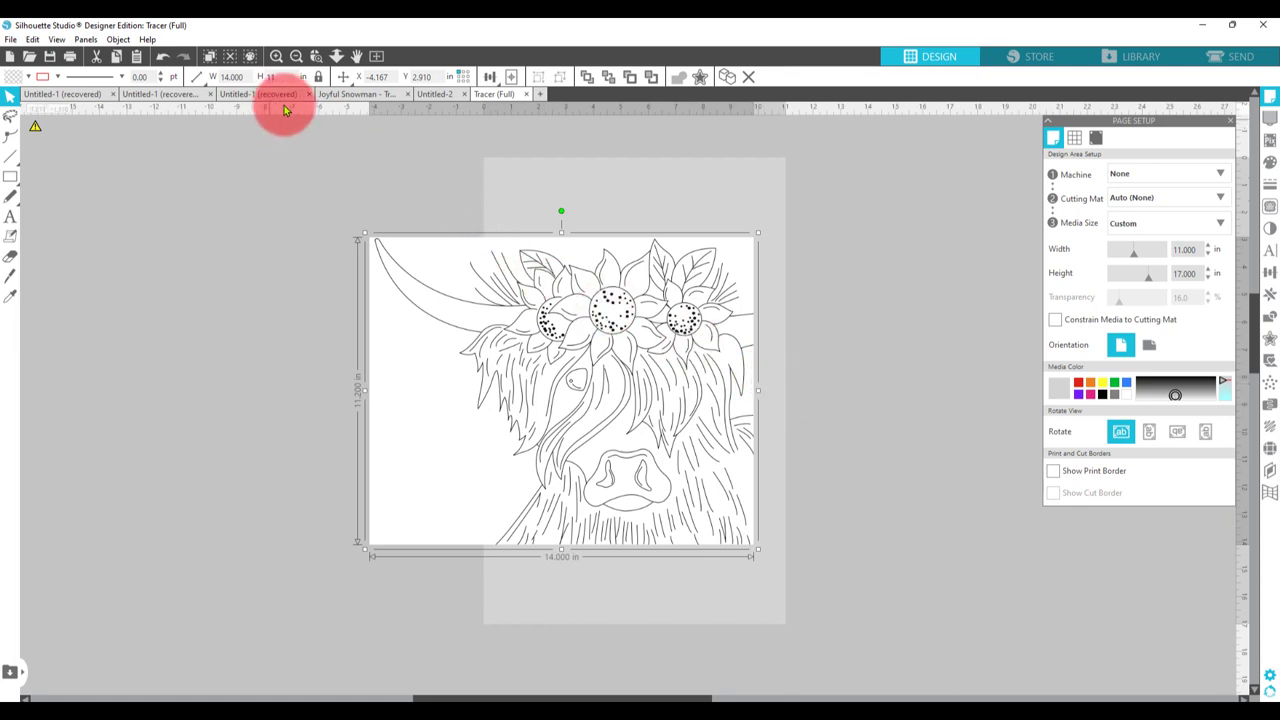
pyautogui.write('11')
pyautogui.press('Return')
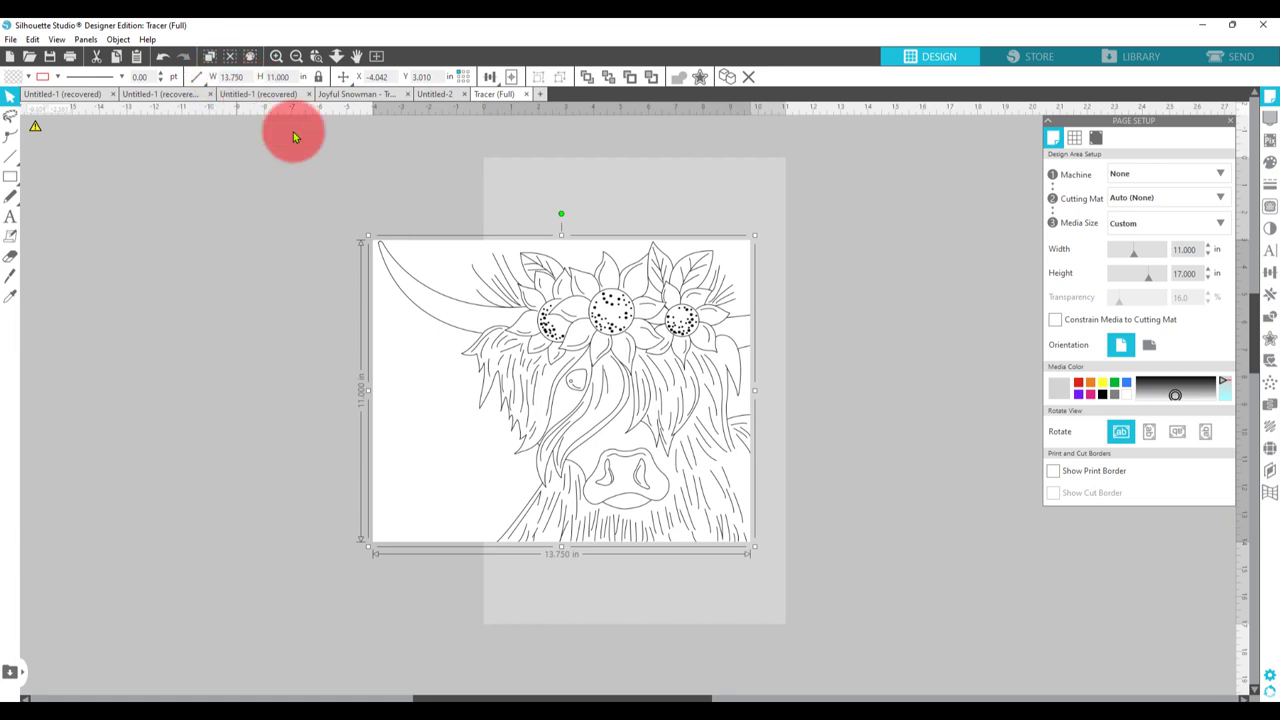
pyautogui.moveTo(537, 371); pyautogui.dragTo(576, 364)
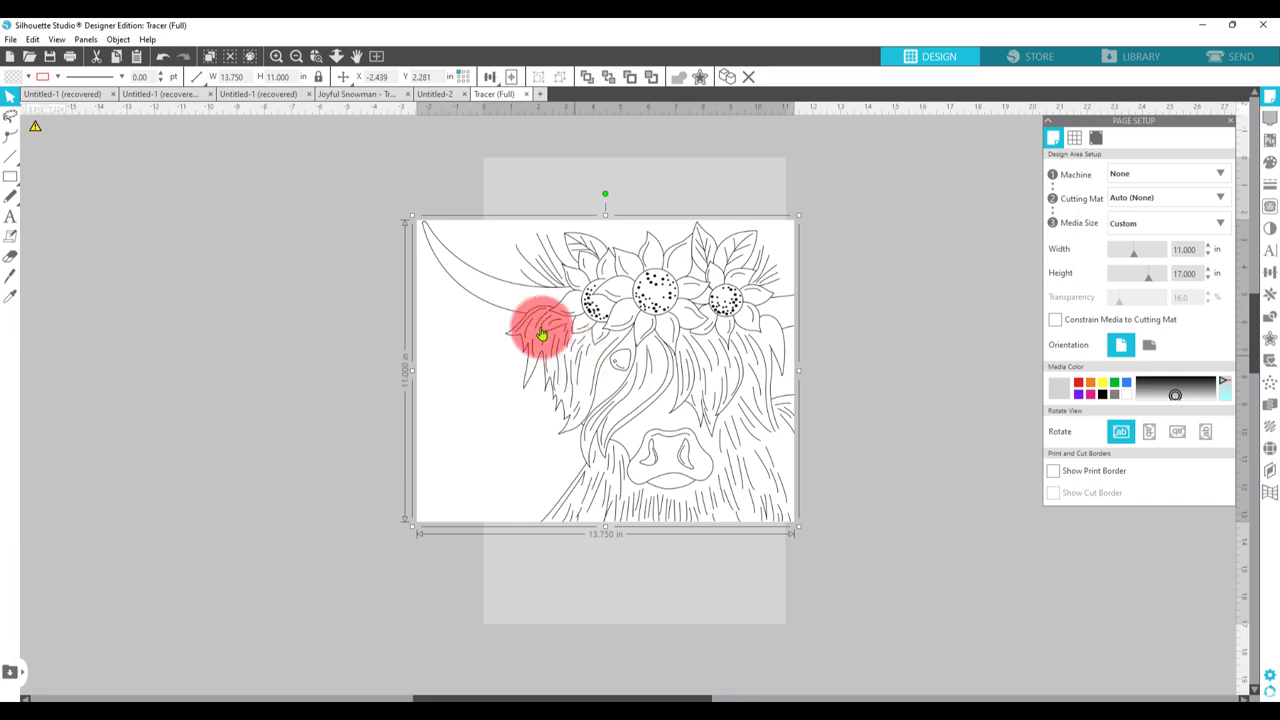
# Step: Scale the tracing proportionally to 10.625 x 8.5 in and move it to the page top
pyautogui.click(318, 78)
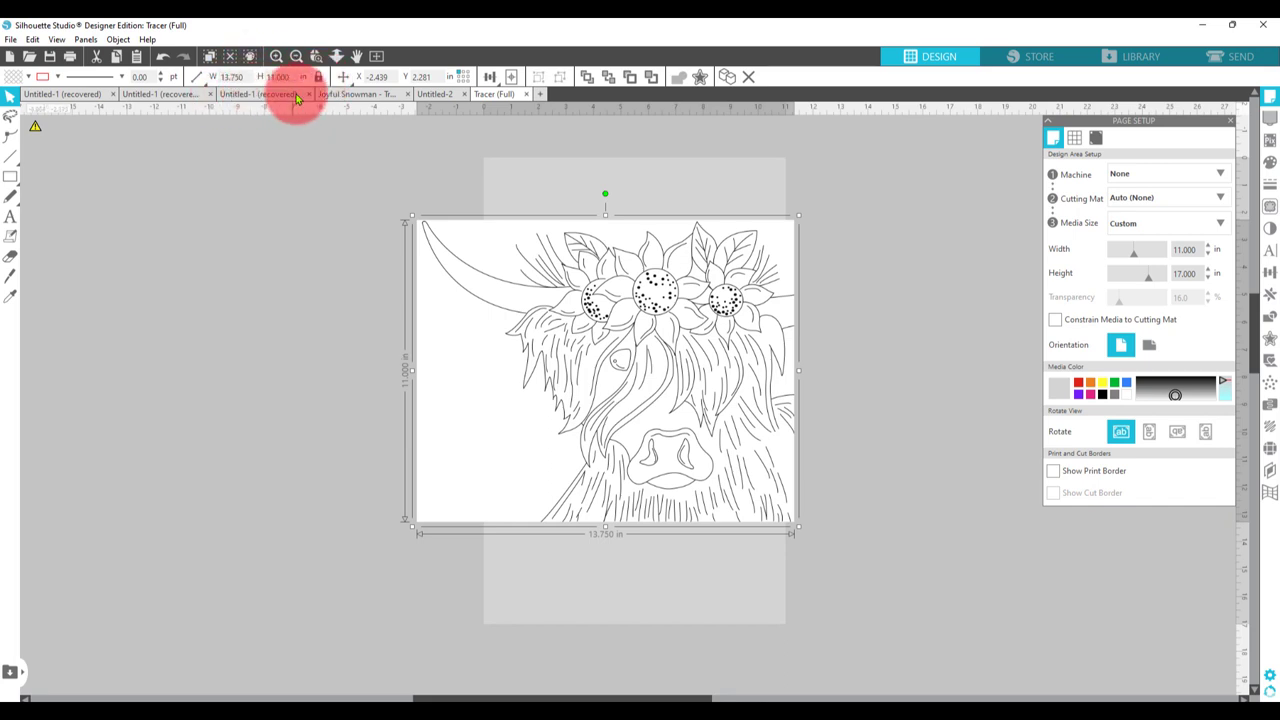
pyautogui.click(228, 78)
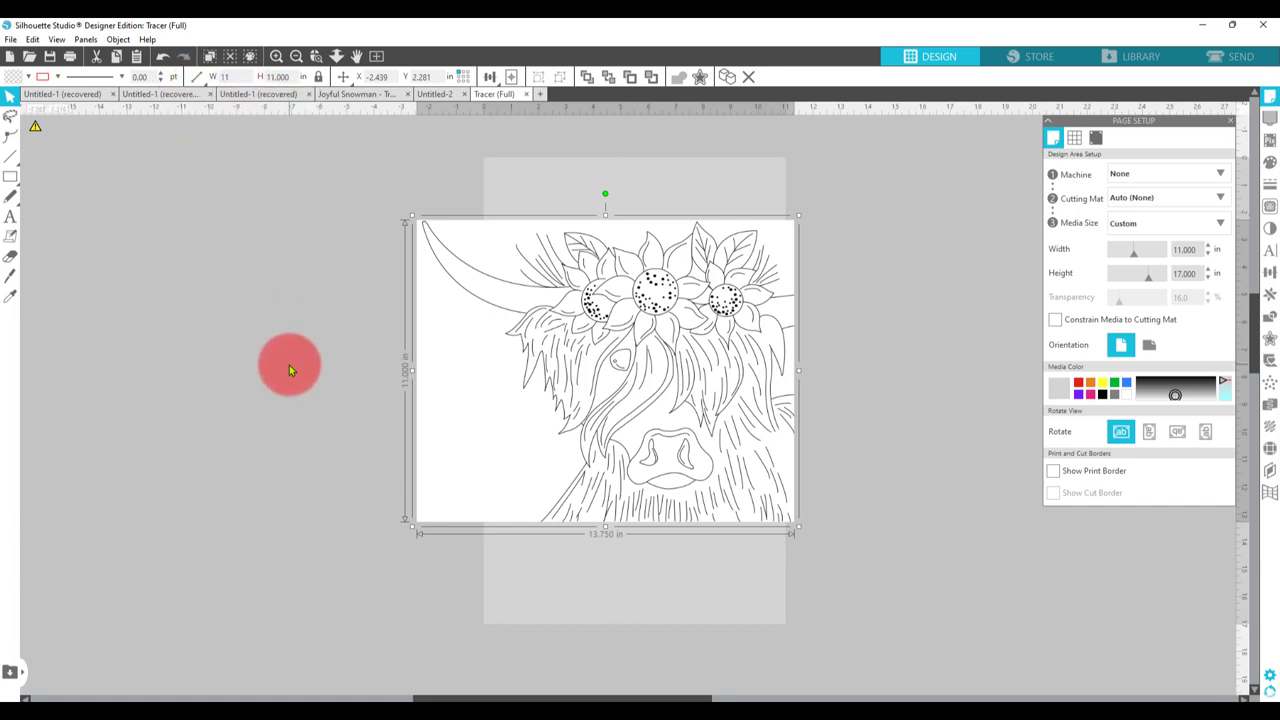
pyautogui.press('Return')
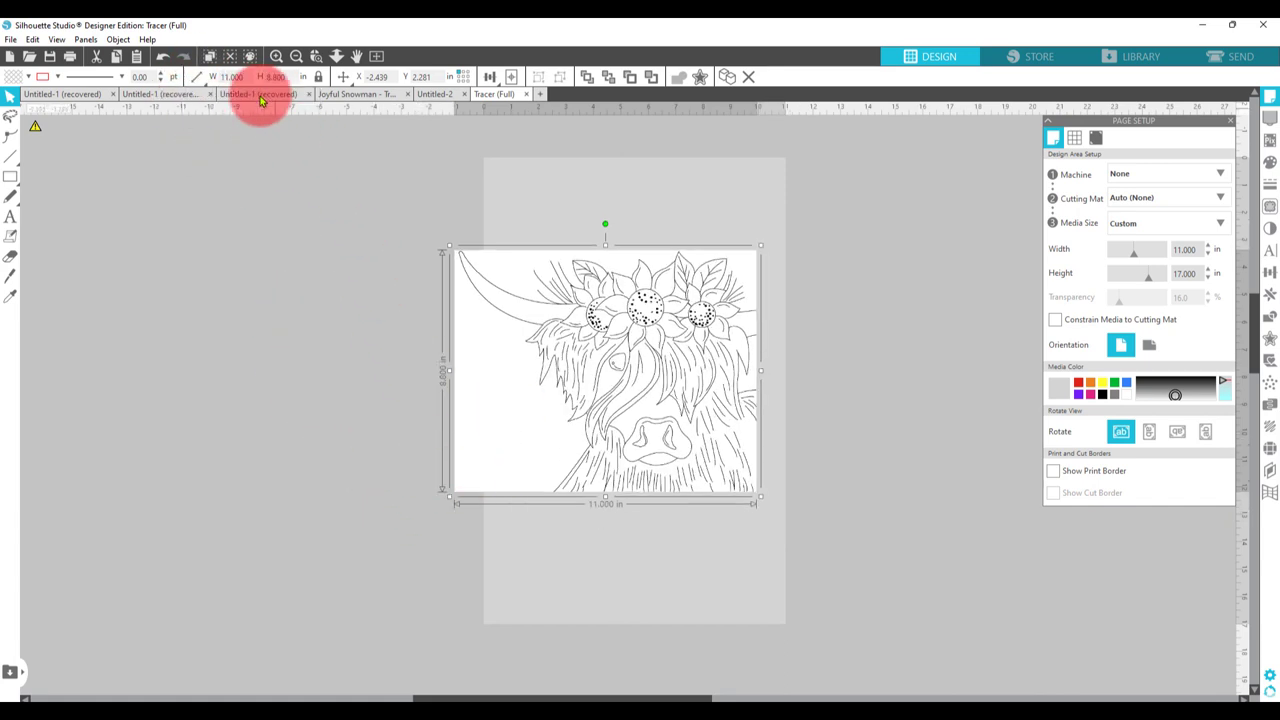
pyautogui.click(279, 77)
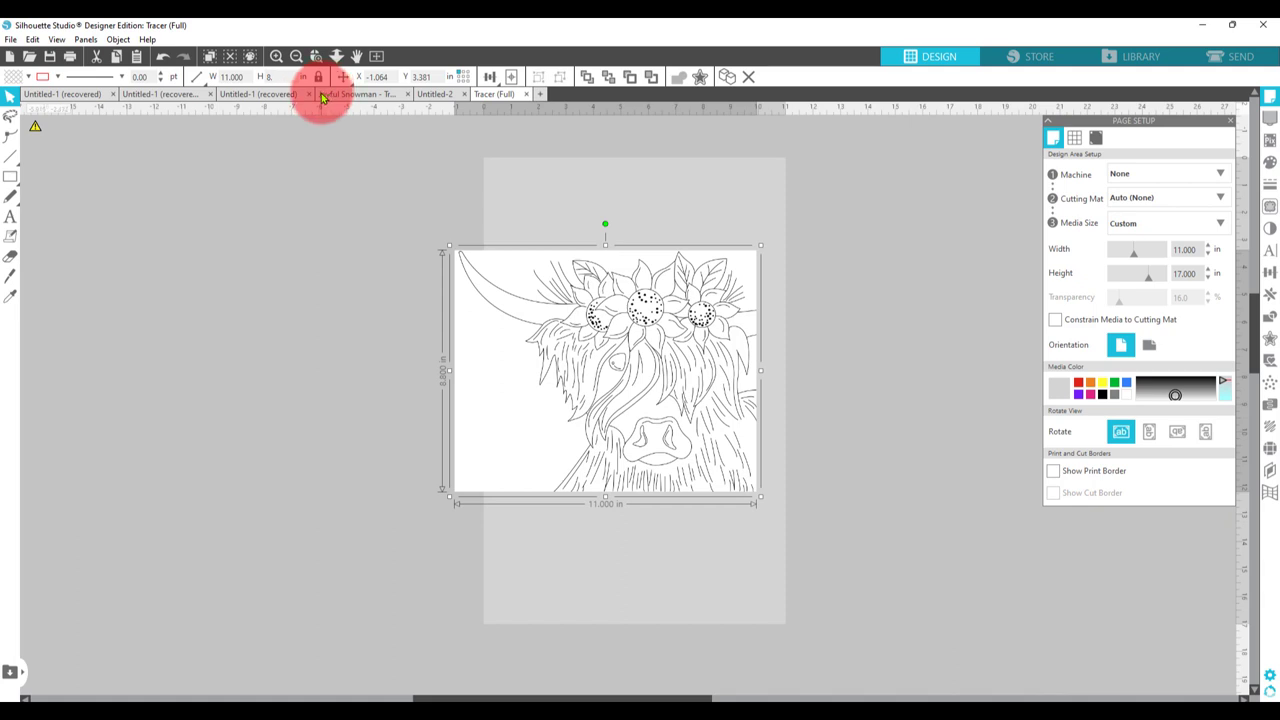
pyautogui.write('8.5')
pyautogui.press('Return')
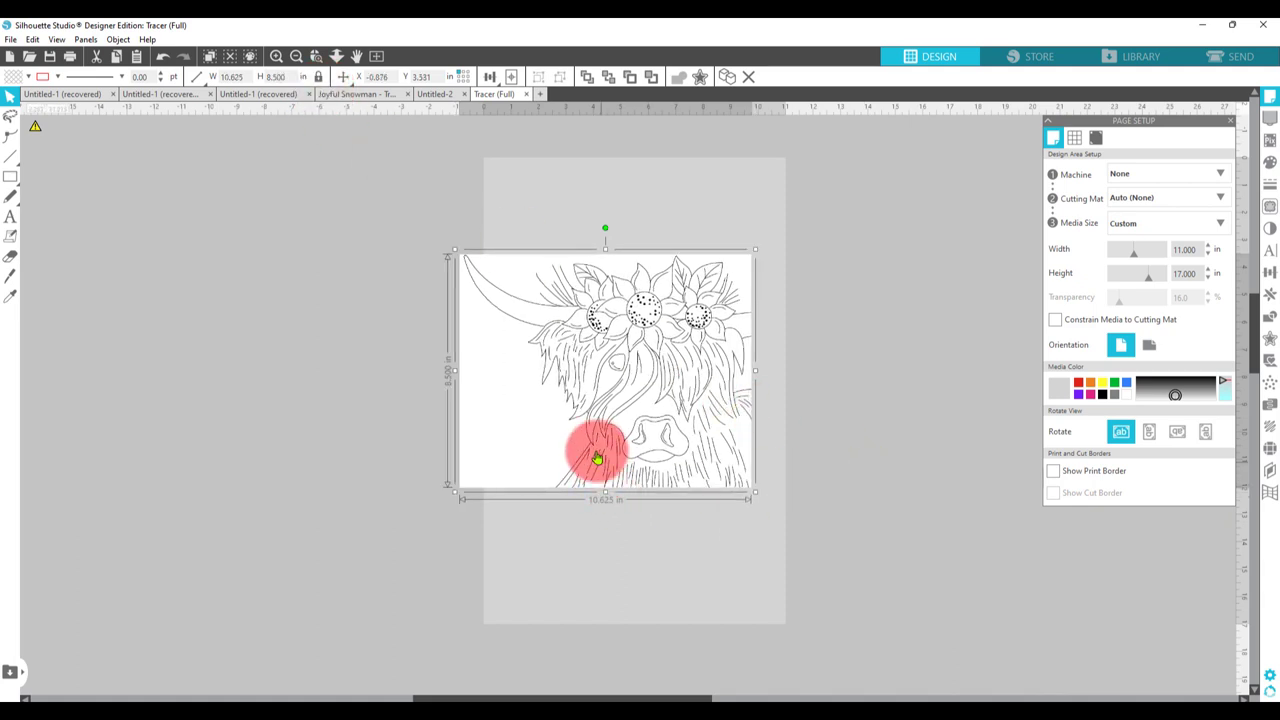
pyautogui.moveTo(594, 449)
pyautogui.mouseDown()
pyautogui.moveTo(585, 405)
pyautogui.moveTo(606, 378)
pyautogui.moveTo(620, 385)
pyautogui.moveTo(609, 360)
pyautogui.moveTo(549, 354)
pyautogui.moveTo(574, 363)
pyautogui.moveTo(622, 335)
pyautogui.mouseUp()
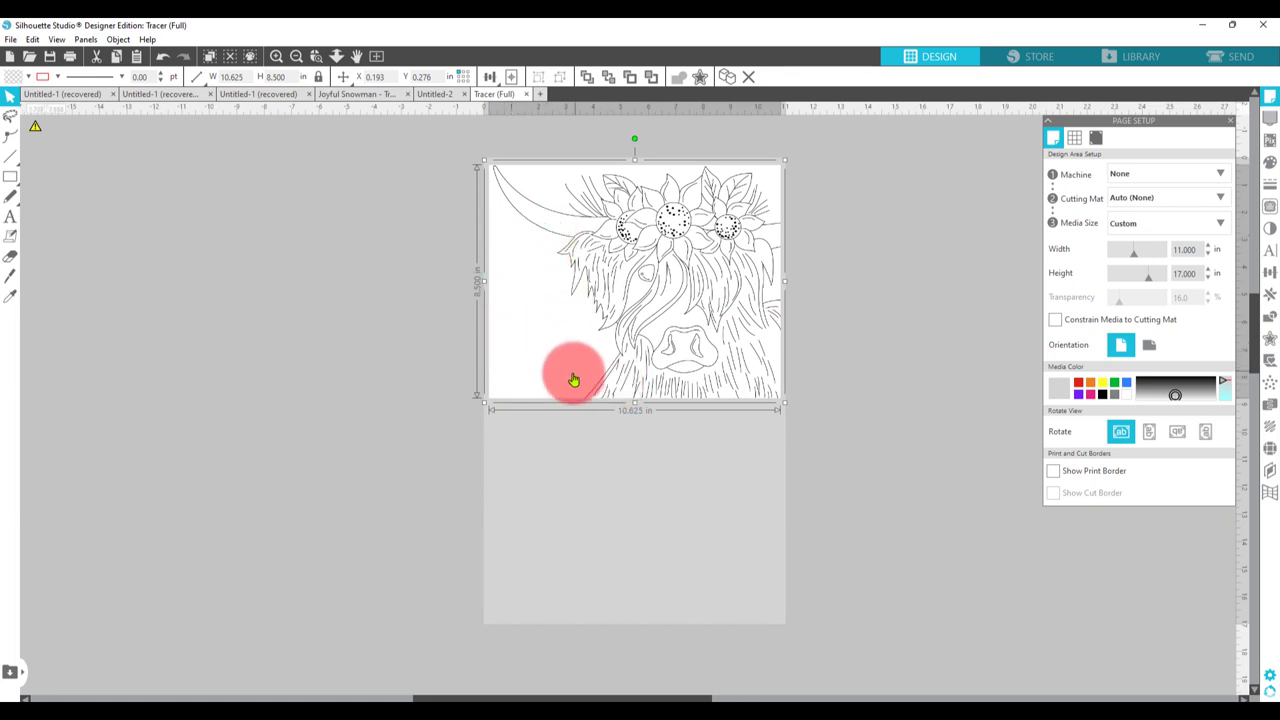
# Step: Add the text MABLE on the cow tracing and fill its letters red
pyautogui.click(11, 218)
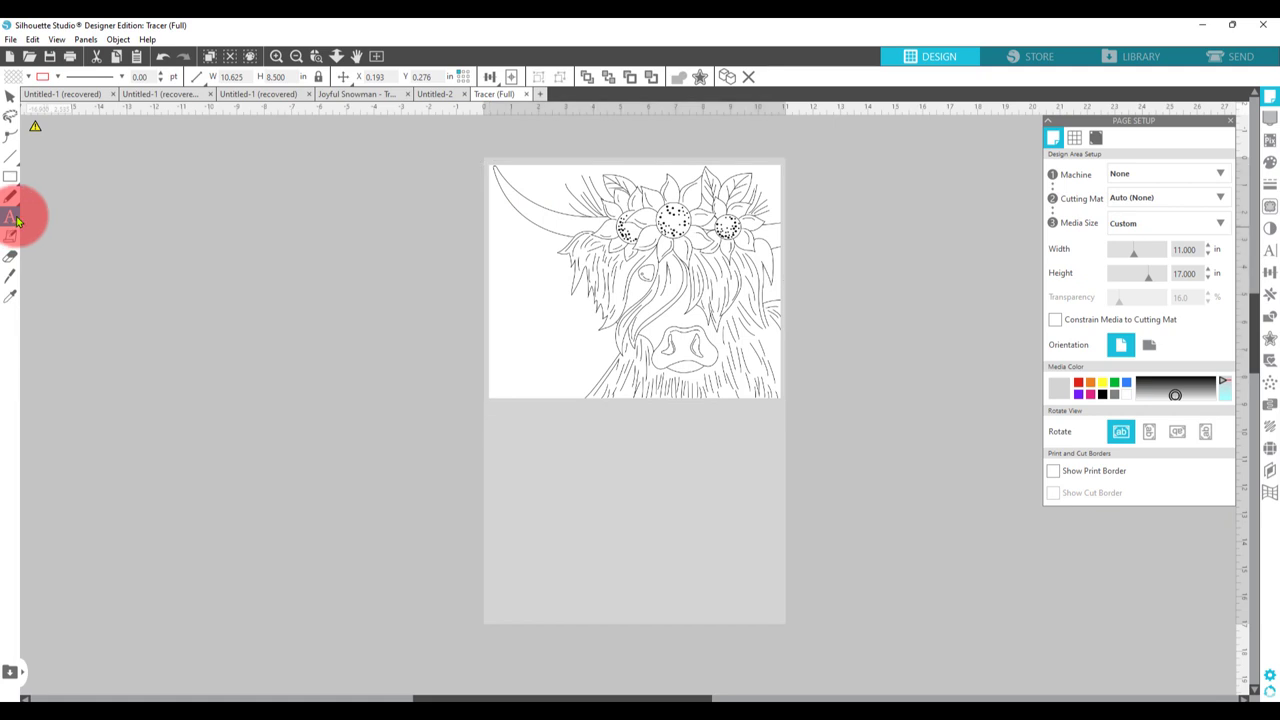
pyautogui.click(517, 292)
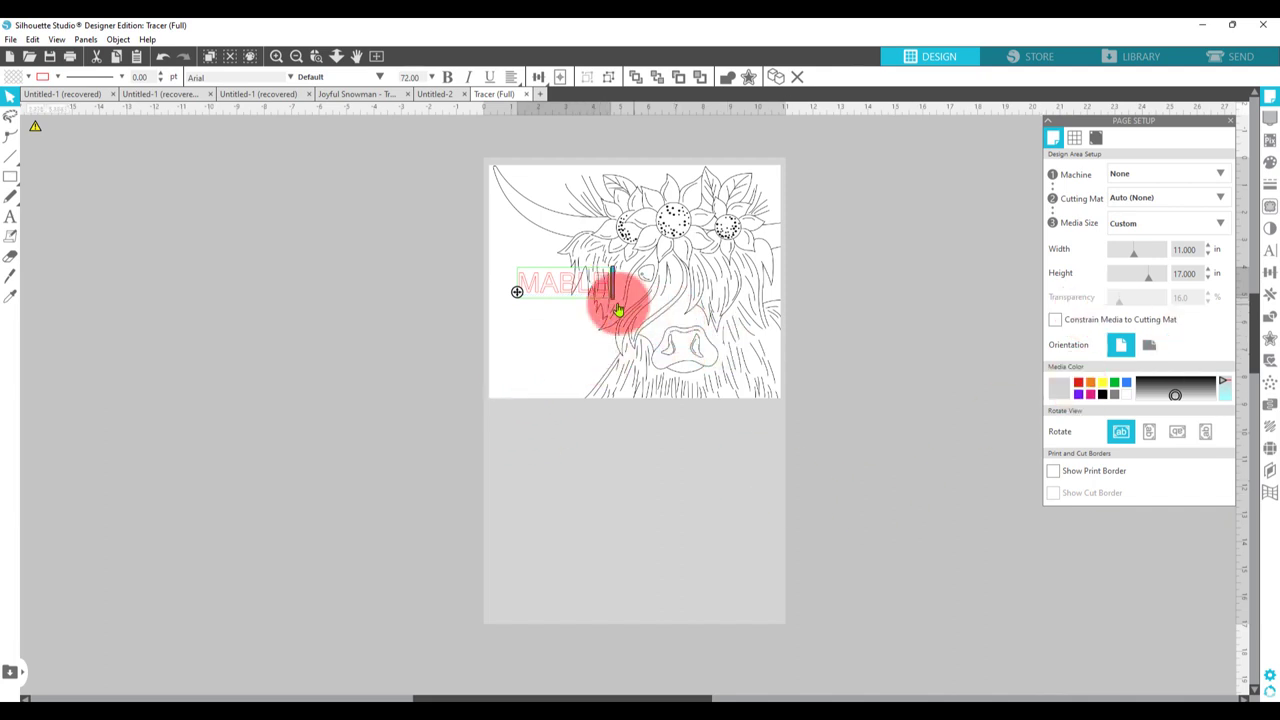
pyautogui.click(28, 77)
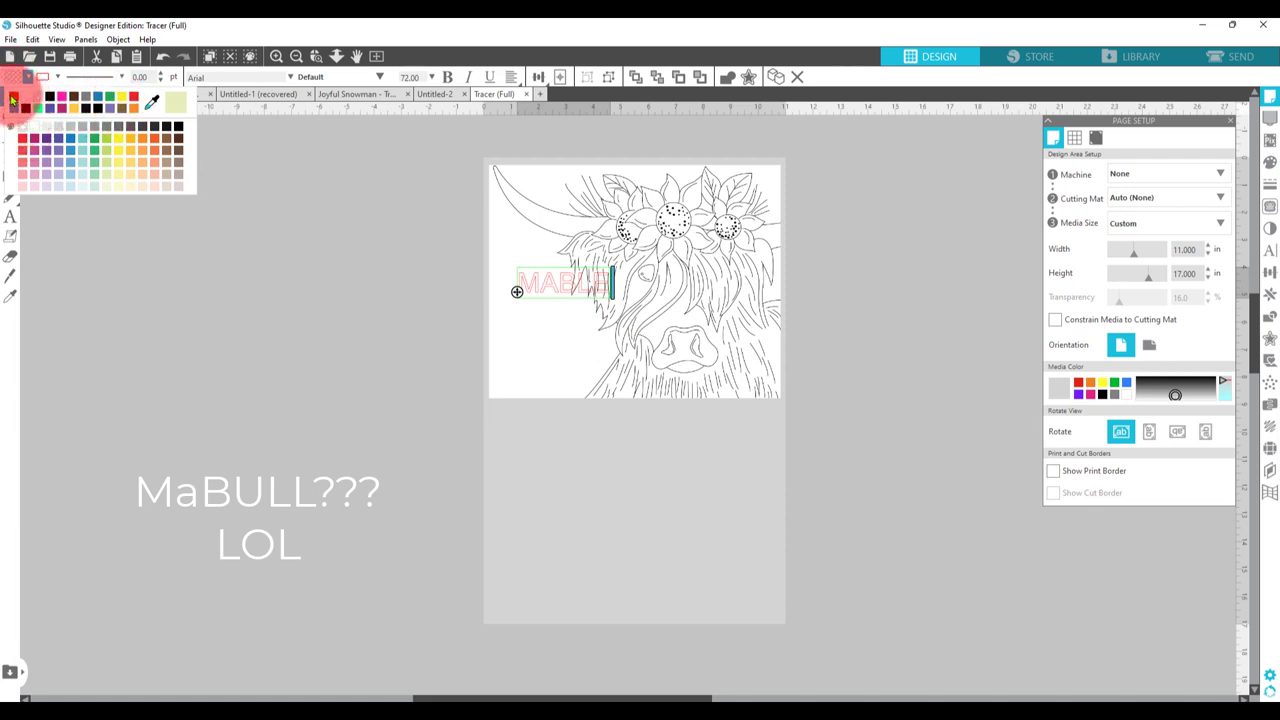
pyautogui.click(12, 100)
pyautogui.moveTo(500, 277); pyautogui.dragTo(608, 283)
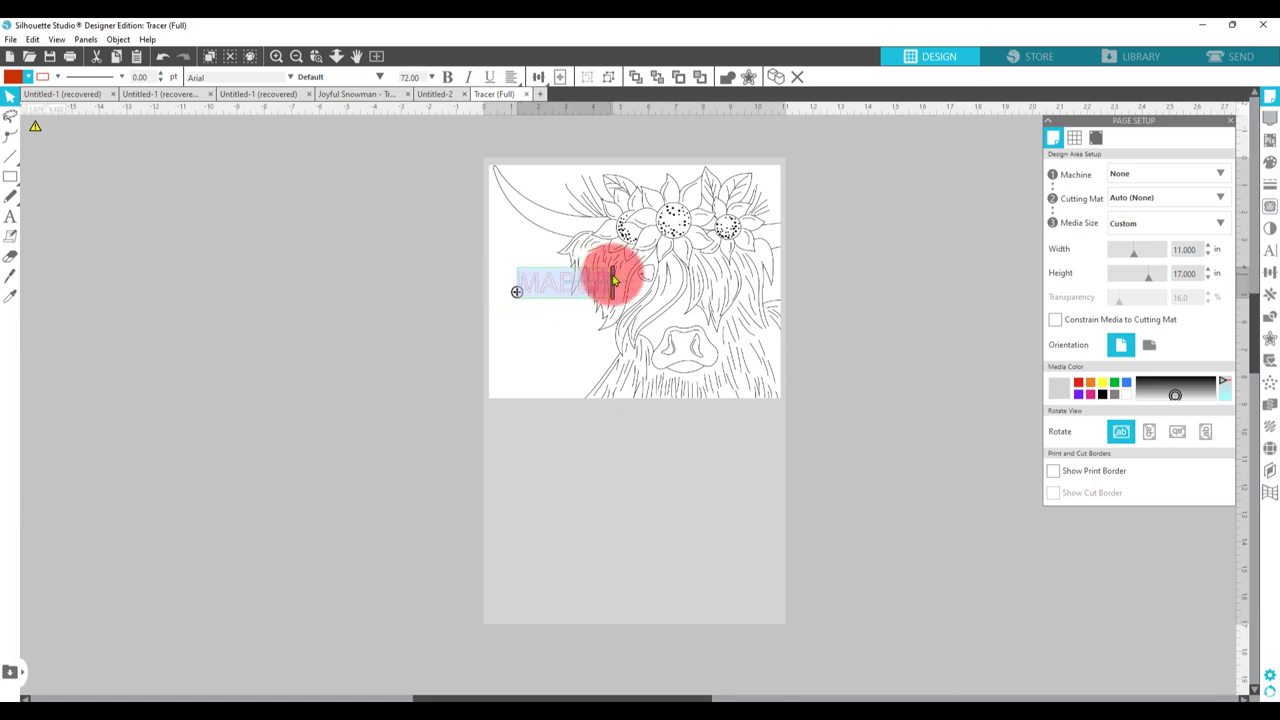
pyautogui.click(28, 77)
pyautogui.click(14, 99)
# Step: Enlarge the MABLE text to about 6.5 x 2.1 in
pyautogui.click(409, 488)
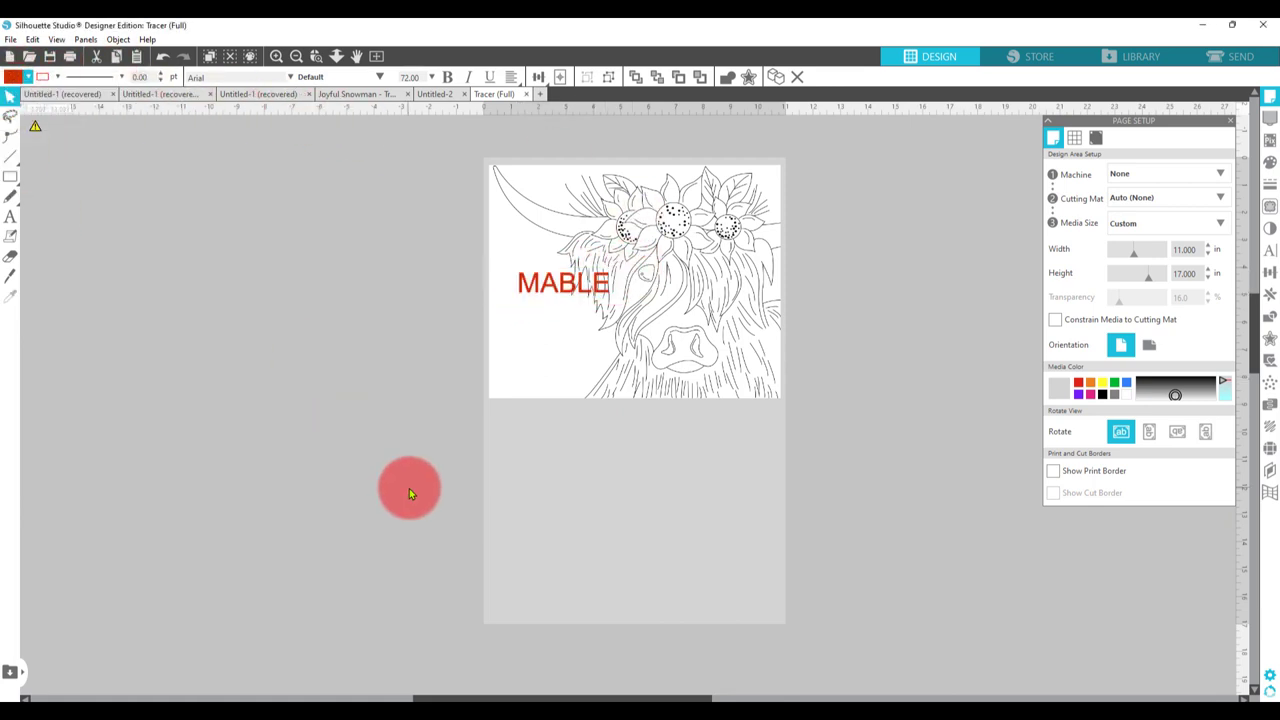
pyautogui.click(594, 286)
pyautogui.click(601, 294)
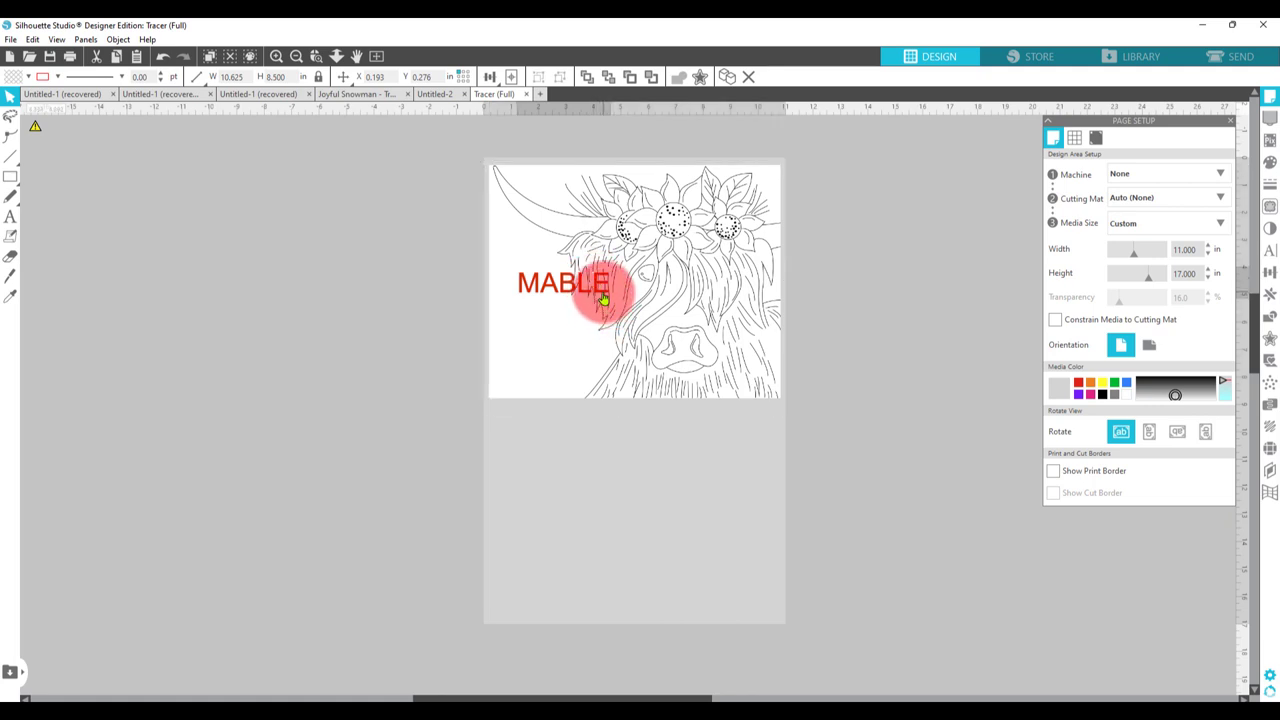
pyautogui.moveTo(613, 304); pyautogui.dragTo(737, 363)
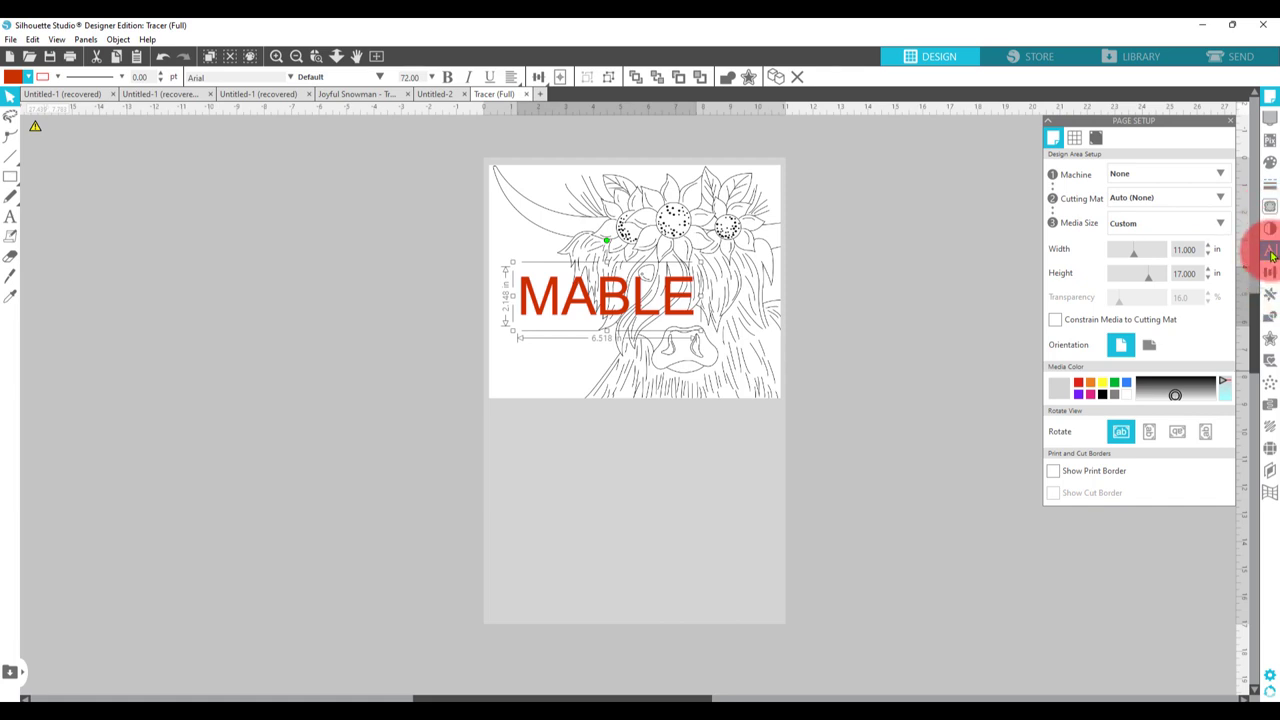
# Step: Change MABLE to 212 Moon Child Sans and narrow its box so letters stack vertically
pyautogui.click(1271, 255)
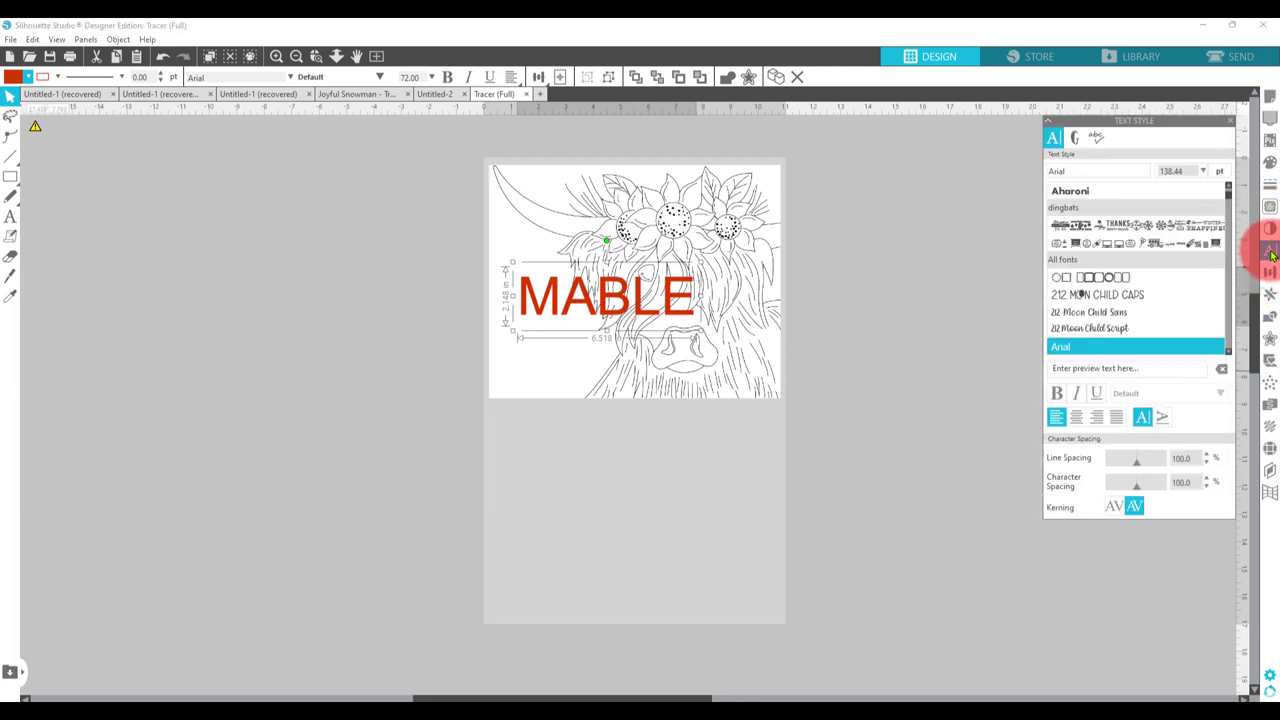
pyautogui.click(1112, 311)
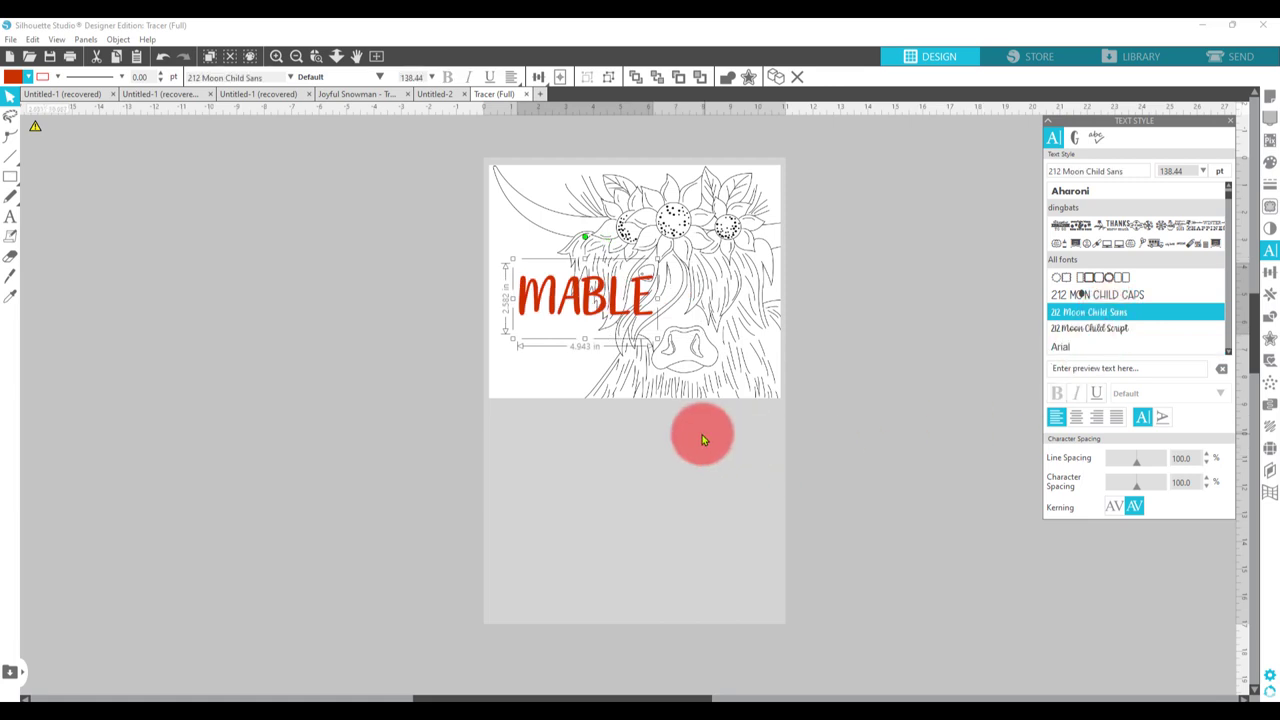
pyautogui.click(734, 363)
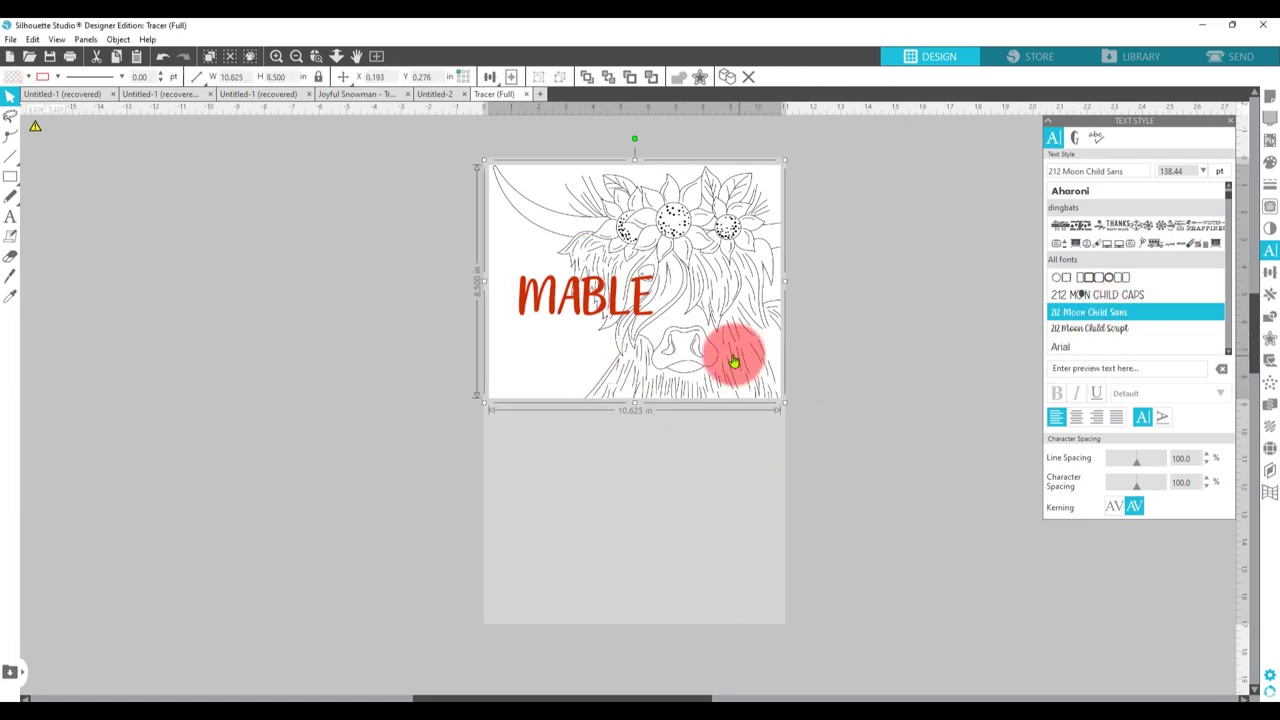
pyautogui.doubleClick(610, 310)
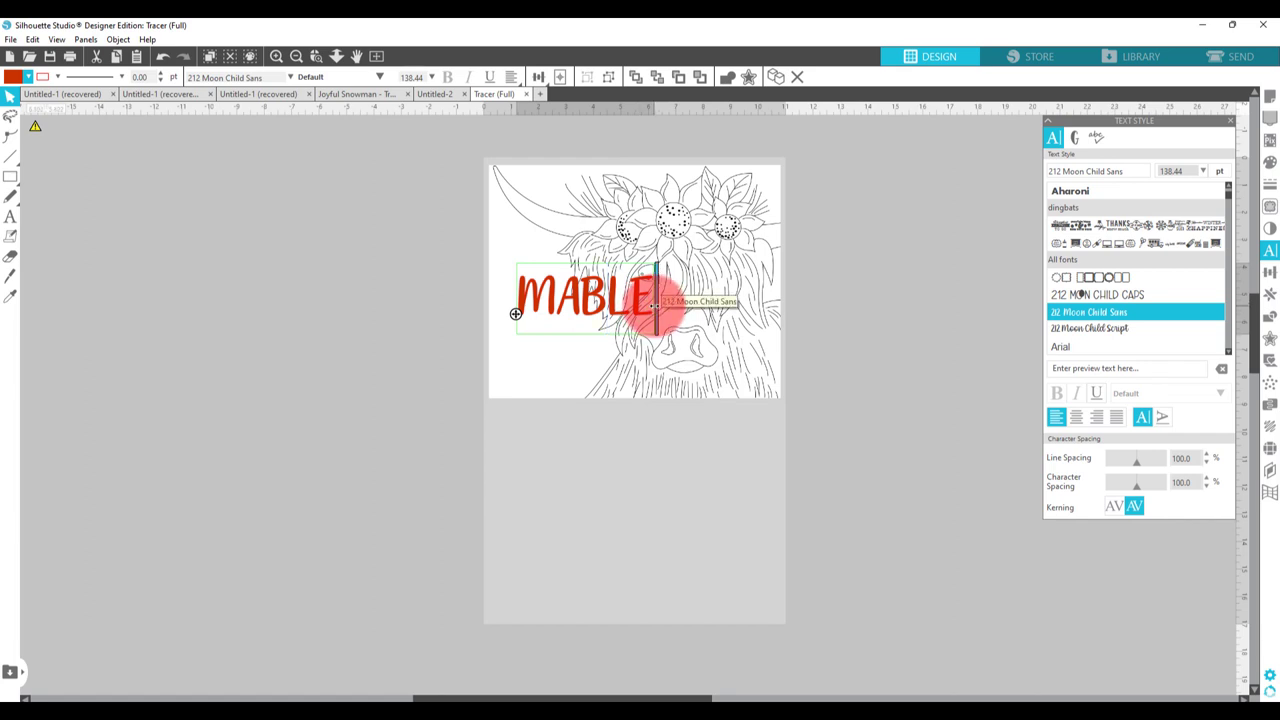
pyautogui.moveTo(655, 305); pyautogui.dragTo(541, 313)
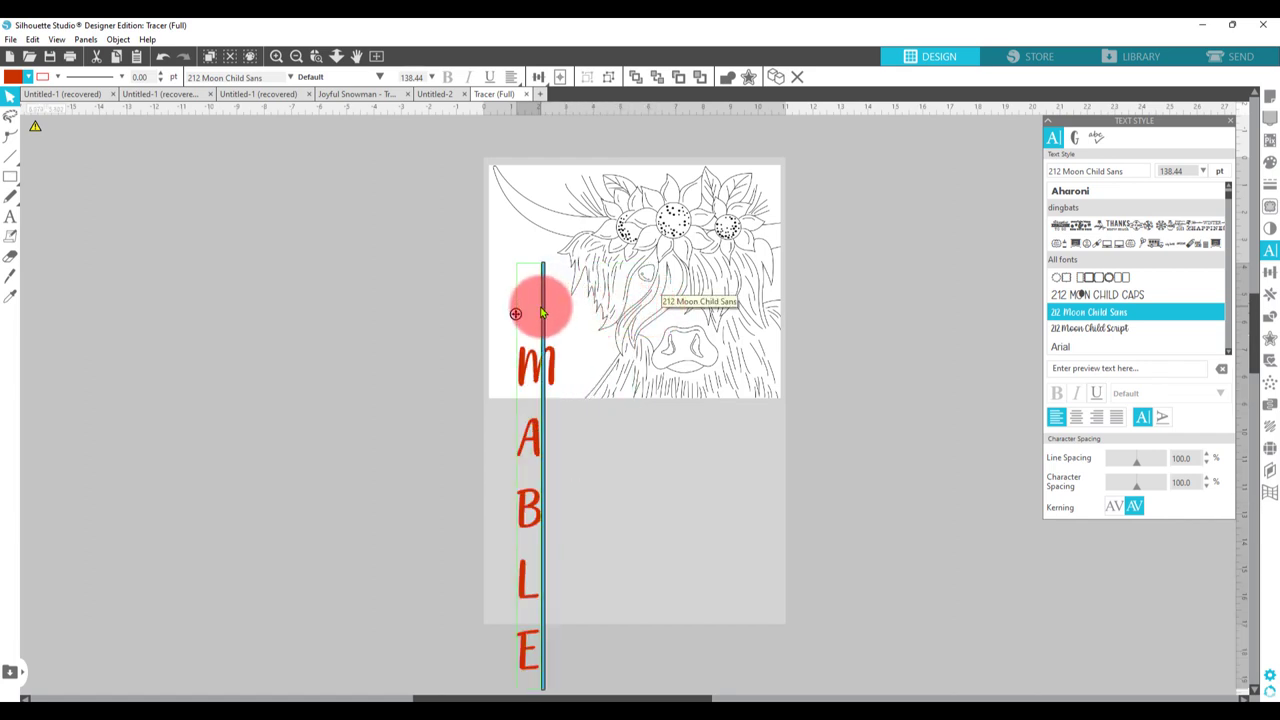
pyautogui.click(708, 517)
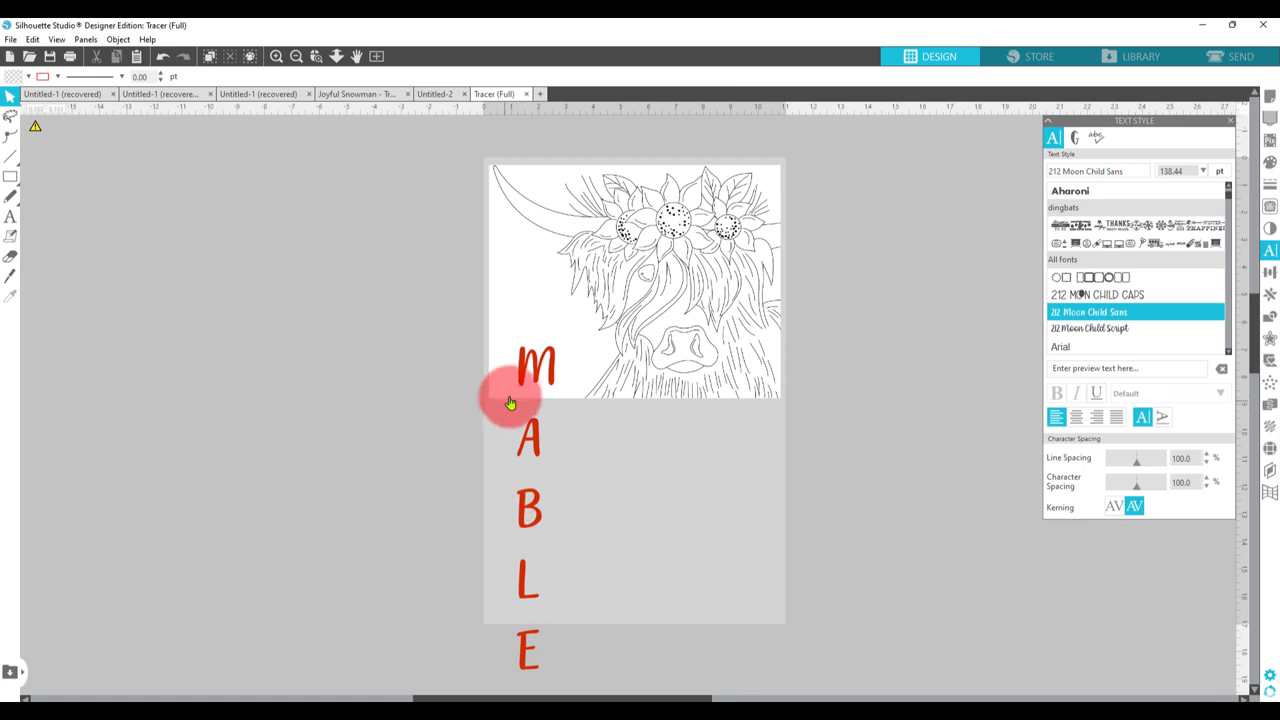
# Step: Move the stacked MABLE up along the tracing's left edge and tighten line spacing to 60%
pyautogui.moveTo(510, 402); pyautogui.dragTo(513, 262)
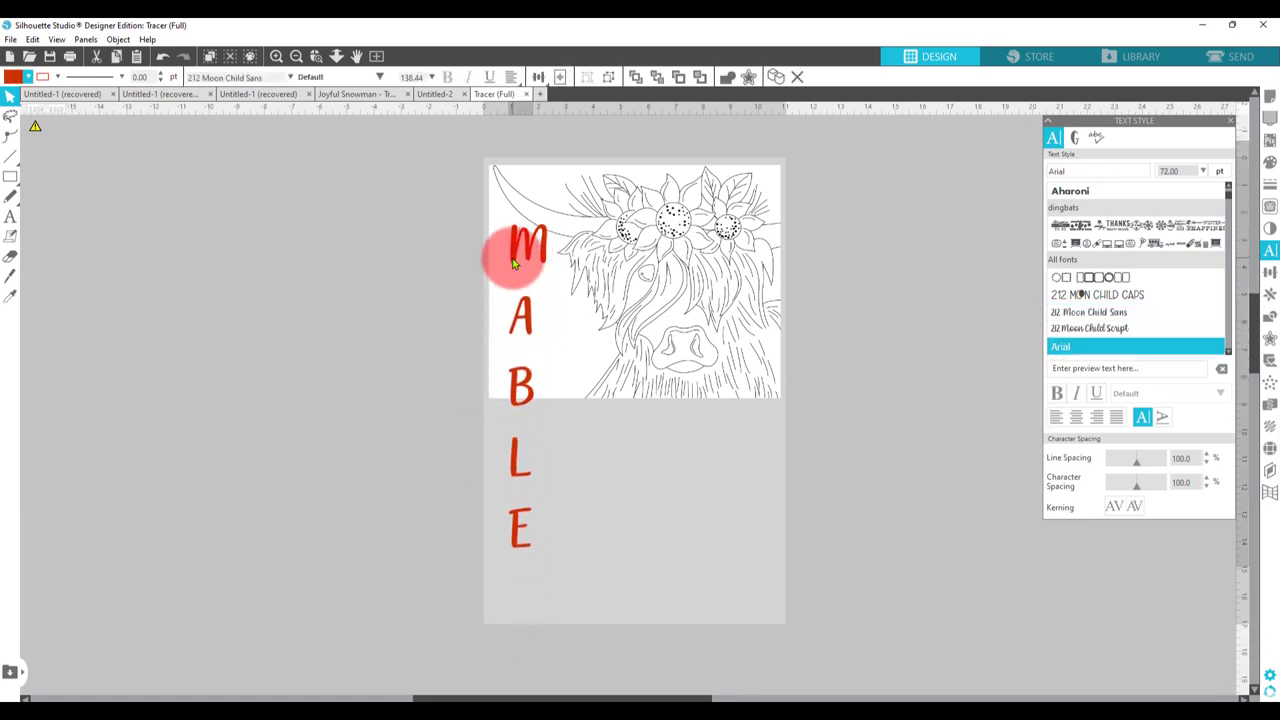
pyautogui.click(513, 262)
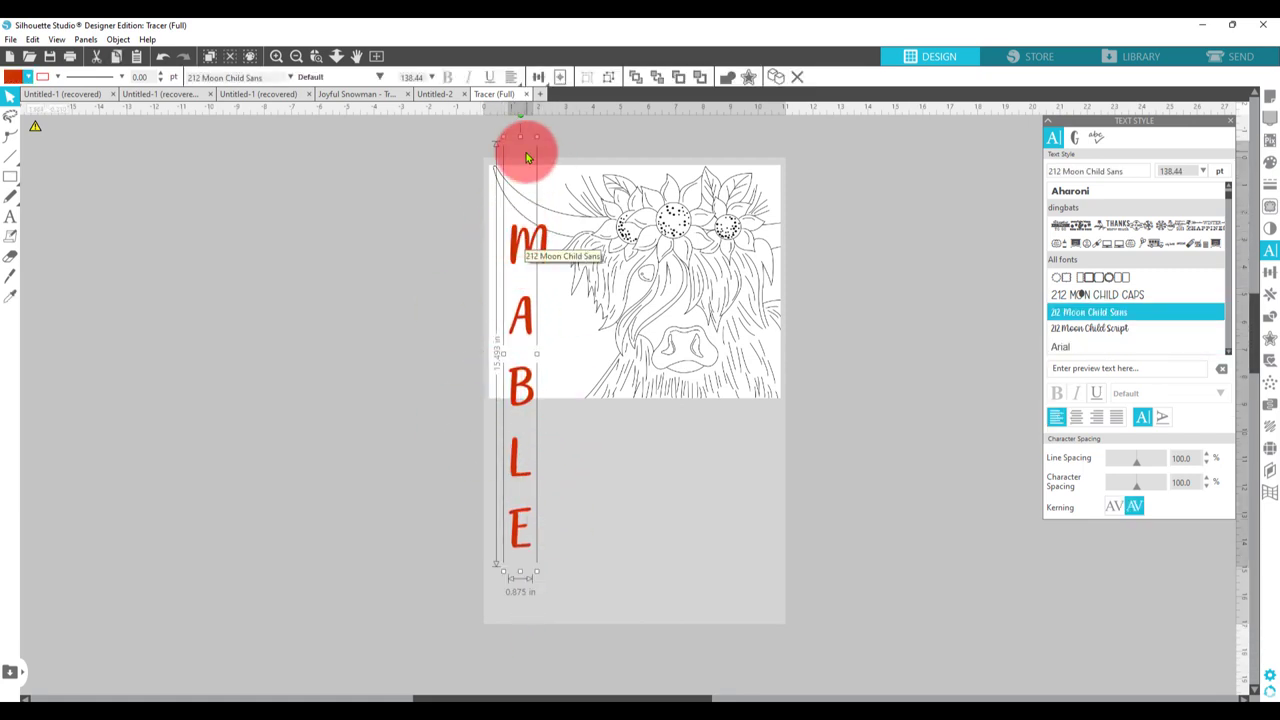
pyautogui.moveTo(1104, 479)
pyautogui.mouseDown()
pyautogui.moveTo(1131, 491)
pyautogui.moveTo(1137, 471)
pyautogui.moveTo(1134, 500)
pyautogui.moveTo(1124, 467)
pyautogui.mouseUp()
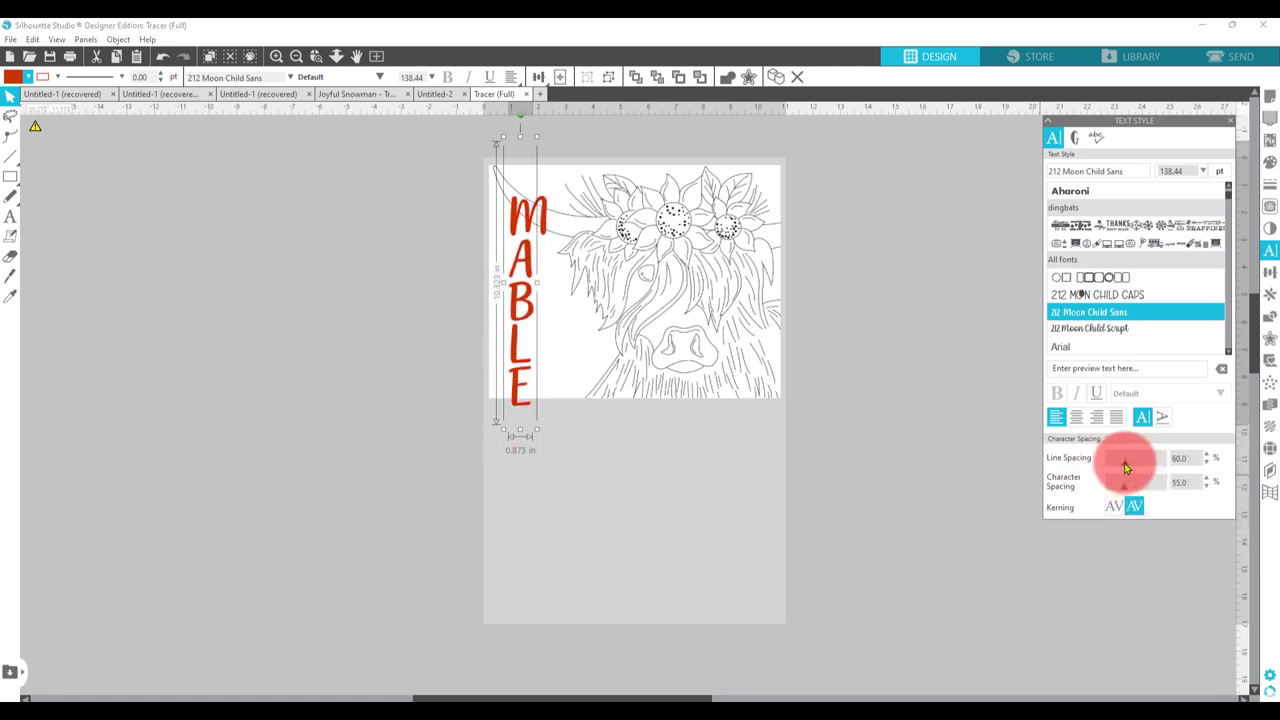
pyautogui.click(698, 503)
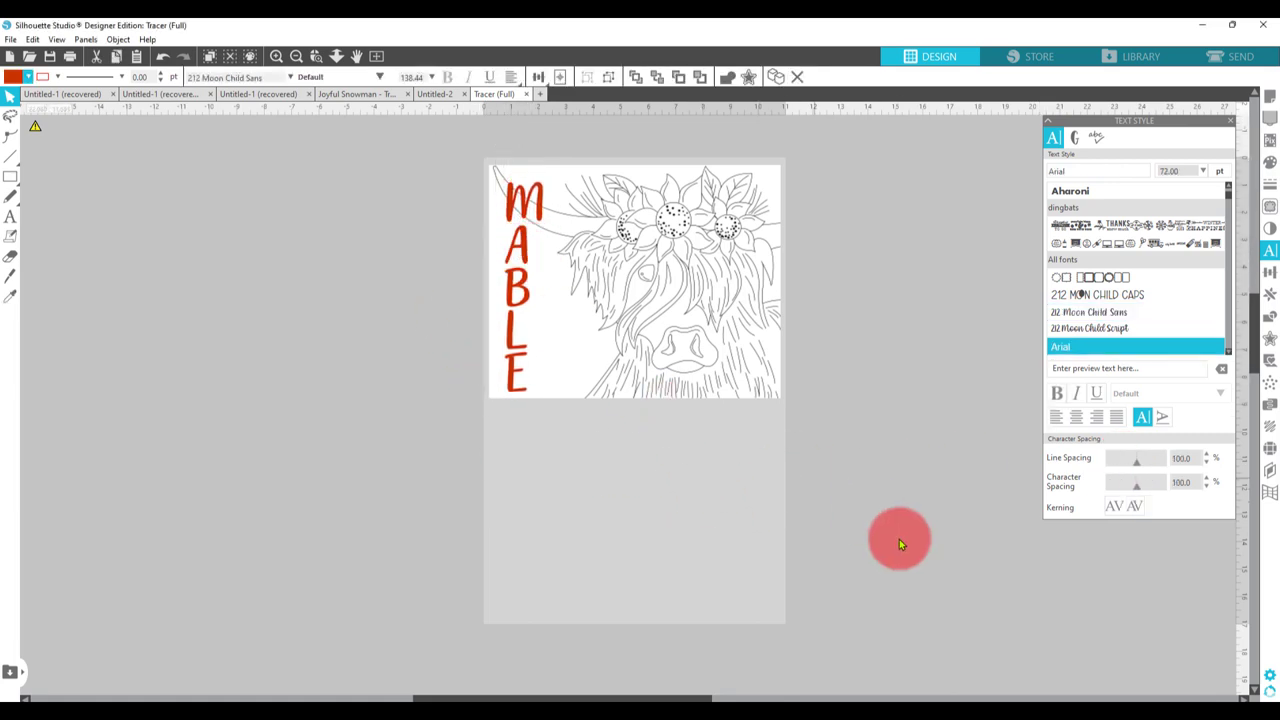
# Step: Drag the vertical red MABLE off the artwork onto the empty canvas left of the page
pyautogui.click(1018, 560)
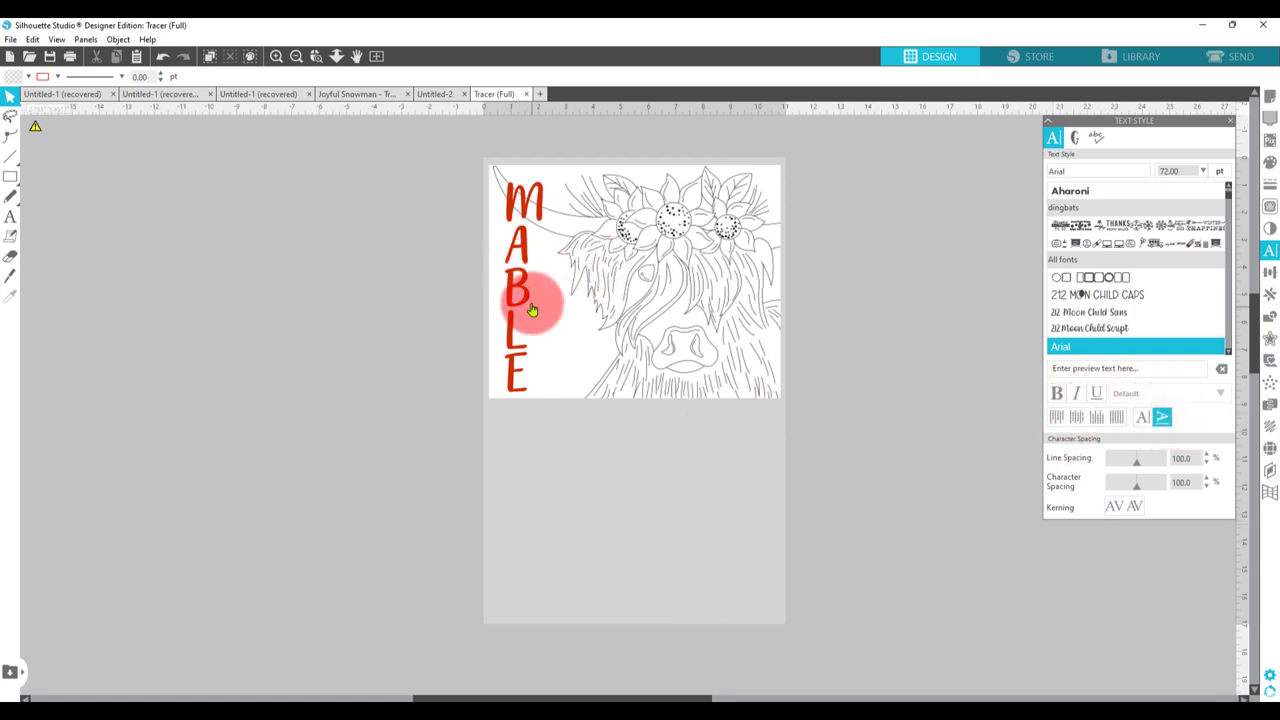
pyautogui.click(513, 358)
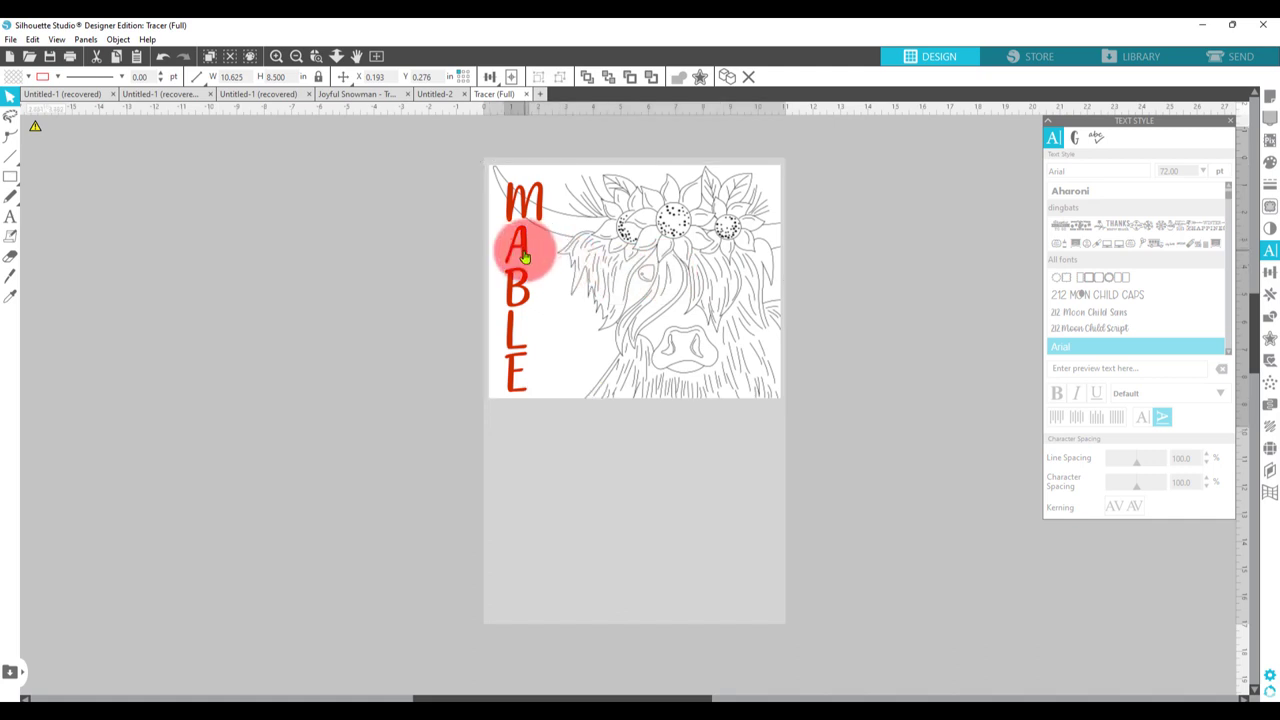
pyautogui.moveTo(509, 234); pyautogui.dragTo(366, 245)
pyautogui.click(713, 320)
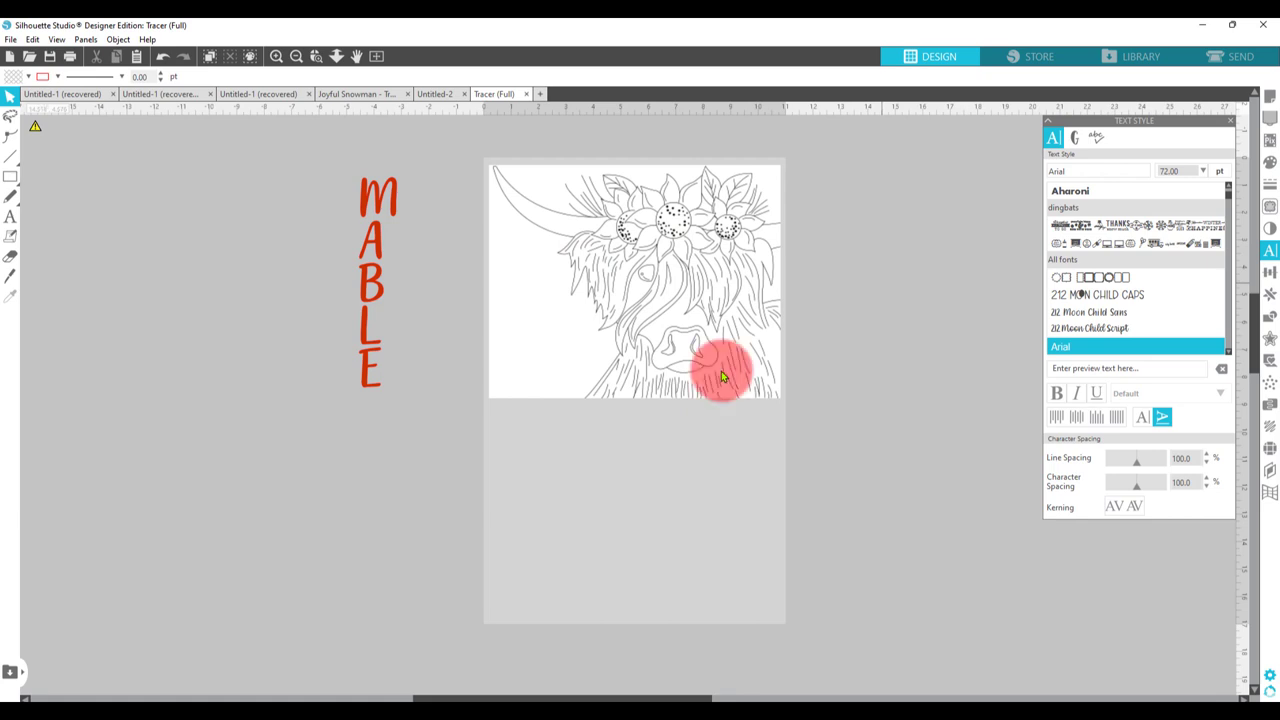
pyautogui.click(567, 390)
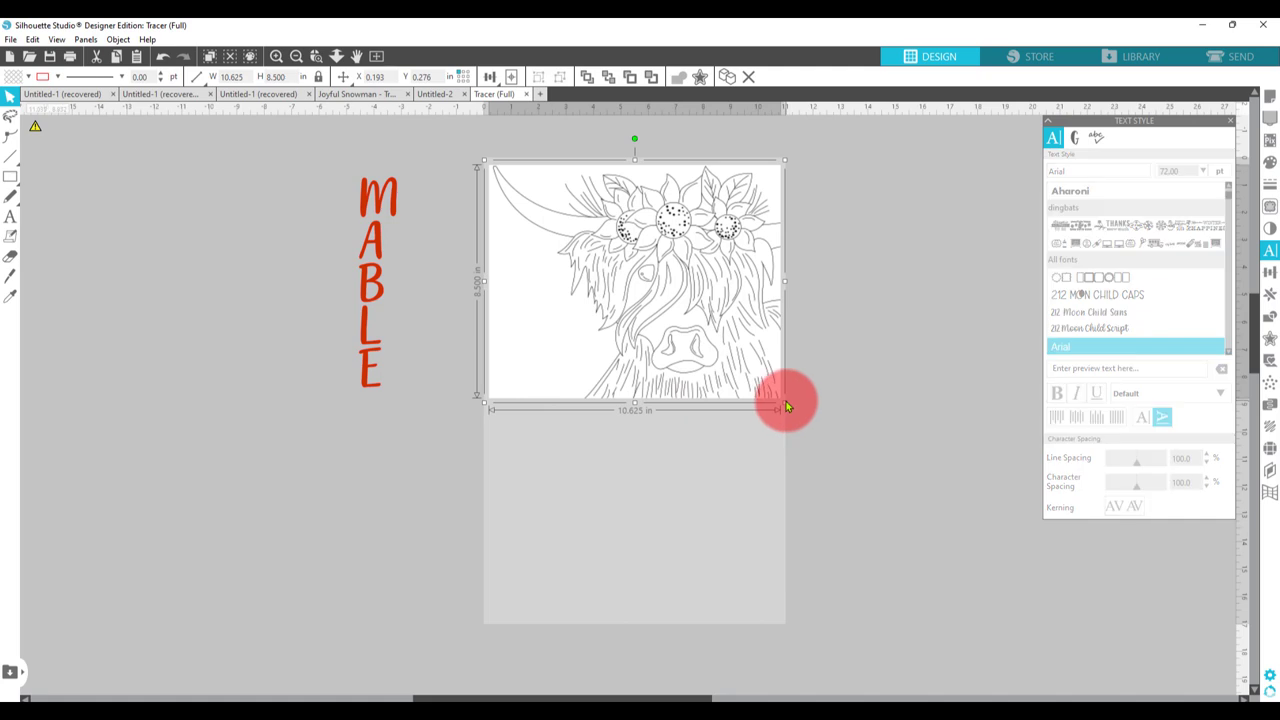